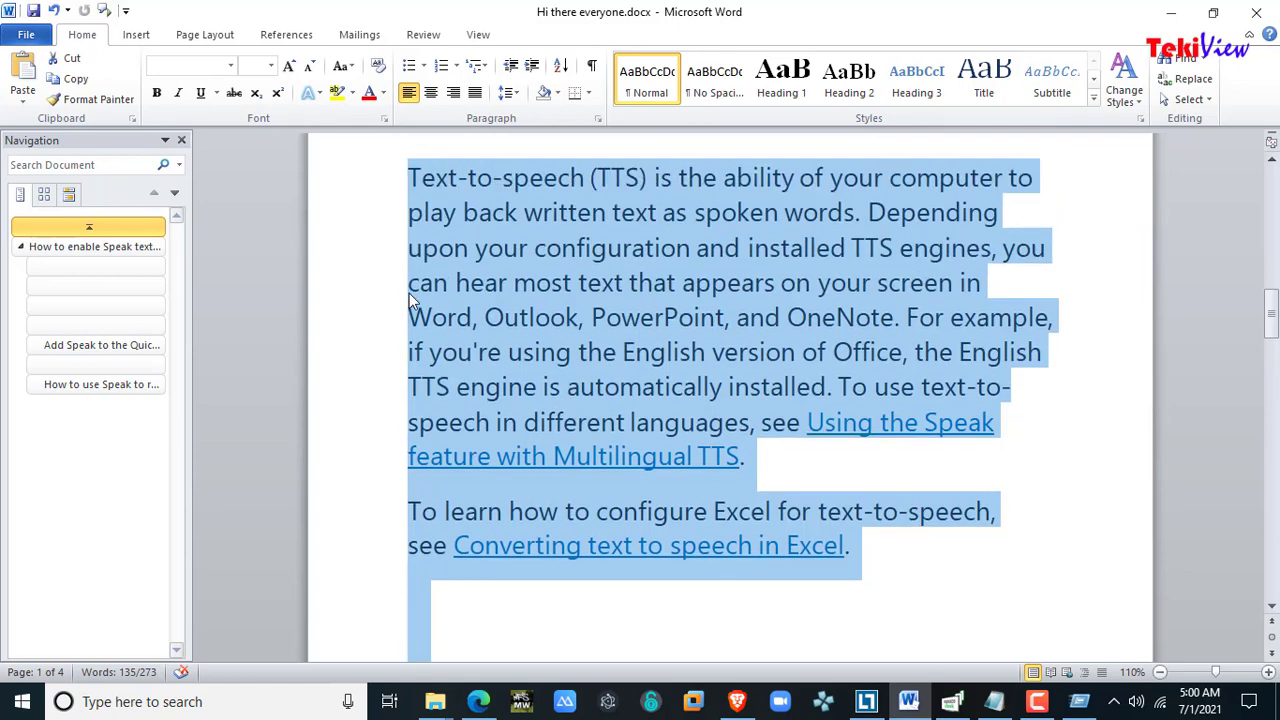
scroll(410, 299, up, 2)
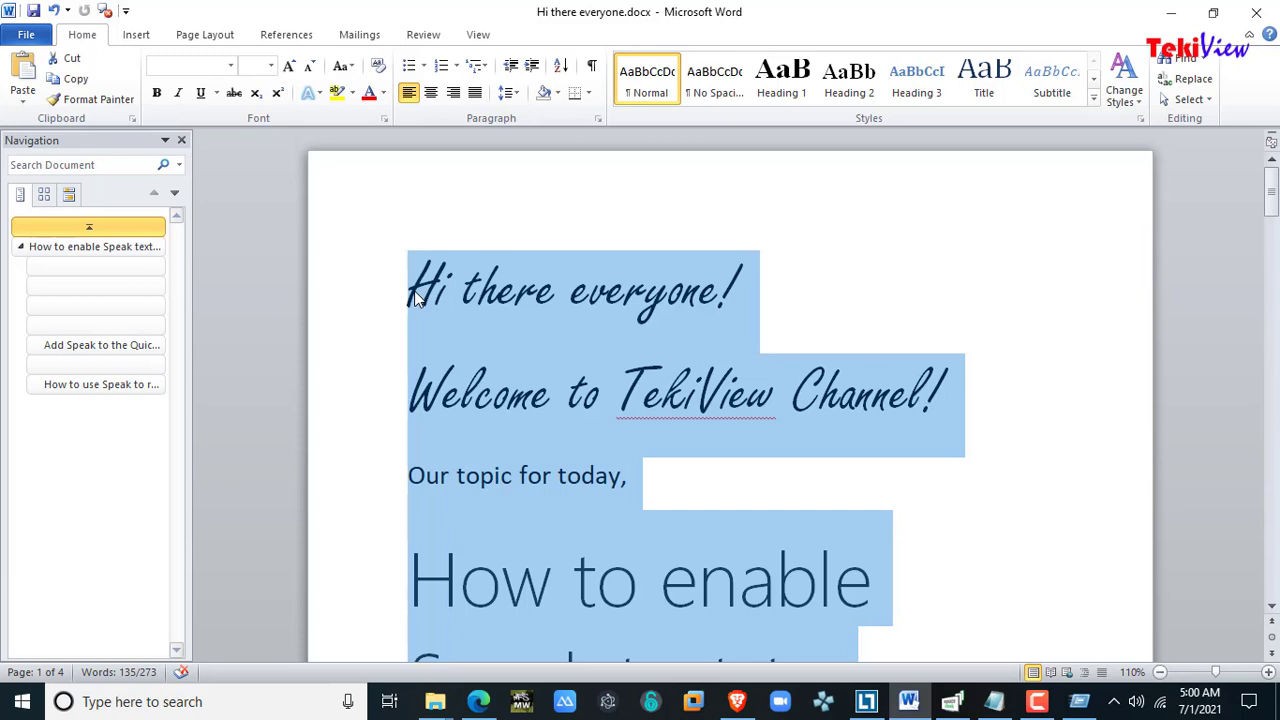
- Scroll down past the Excel paragraph to the 'Add Speak to the Quick Access Toolbar' heading
scroll(414, 290, down, 1)
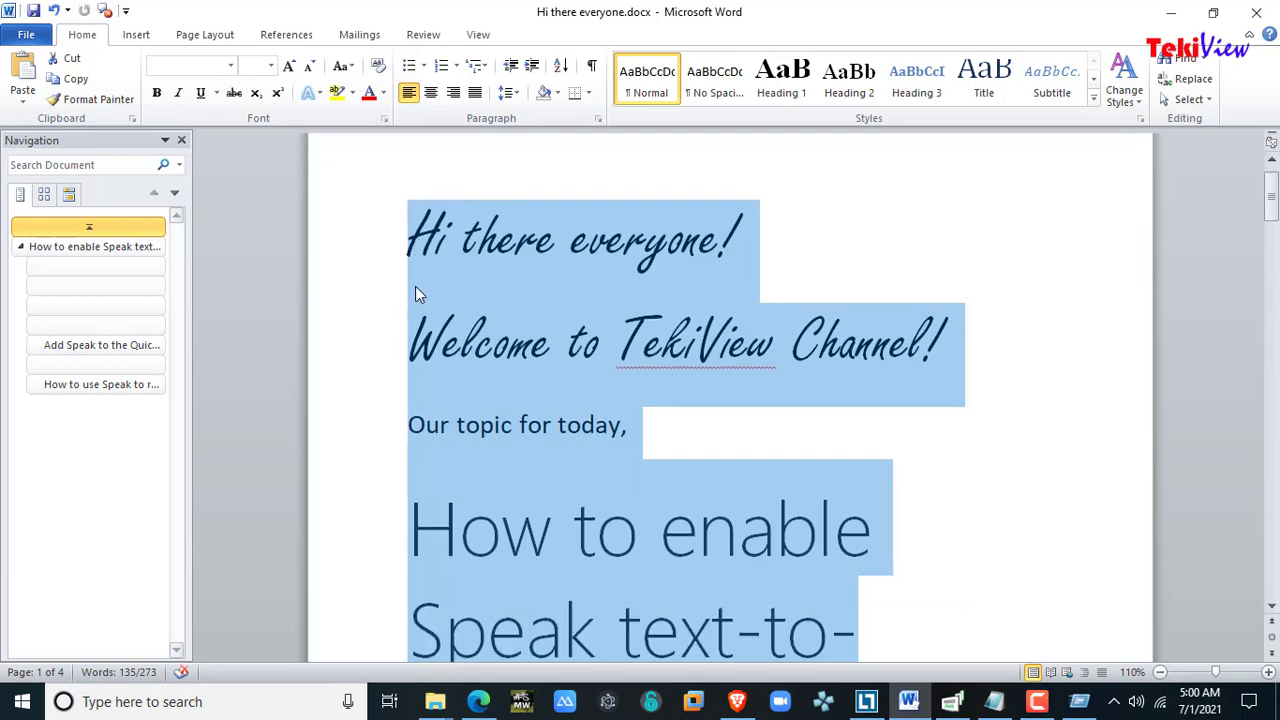
scroll(417, 293, down, 3)
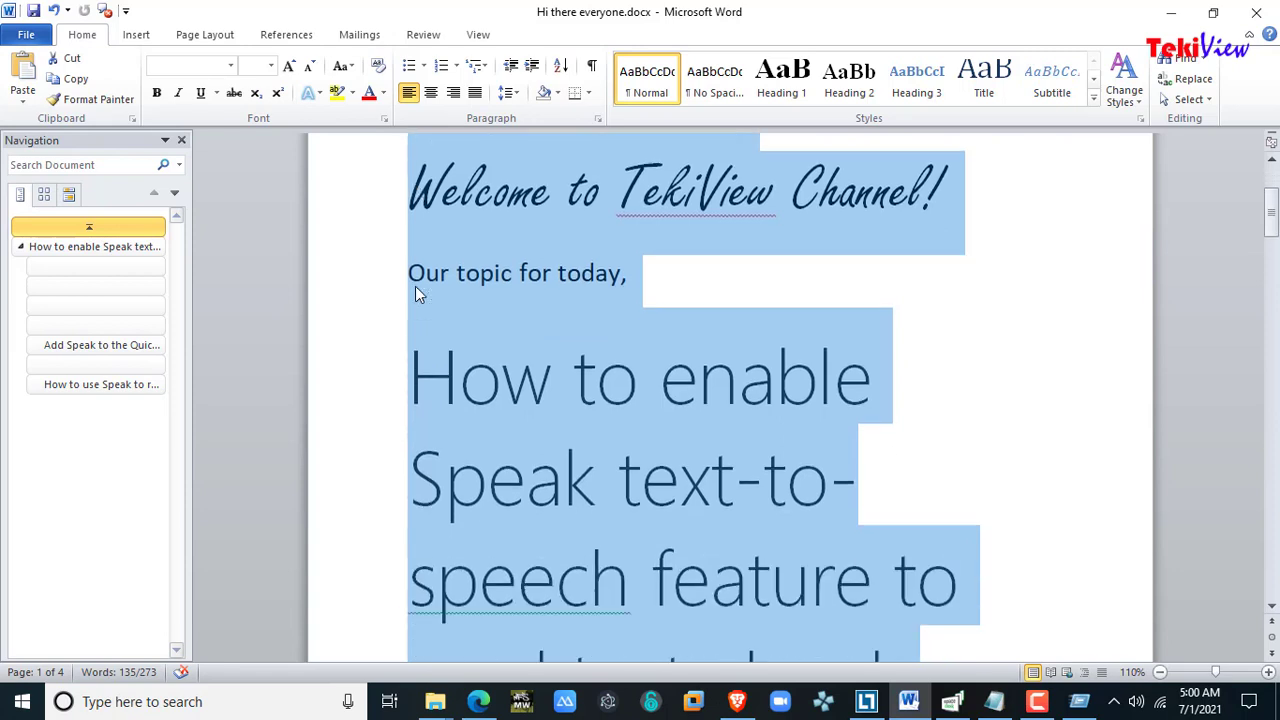
scroll(417, 293, down, 2)
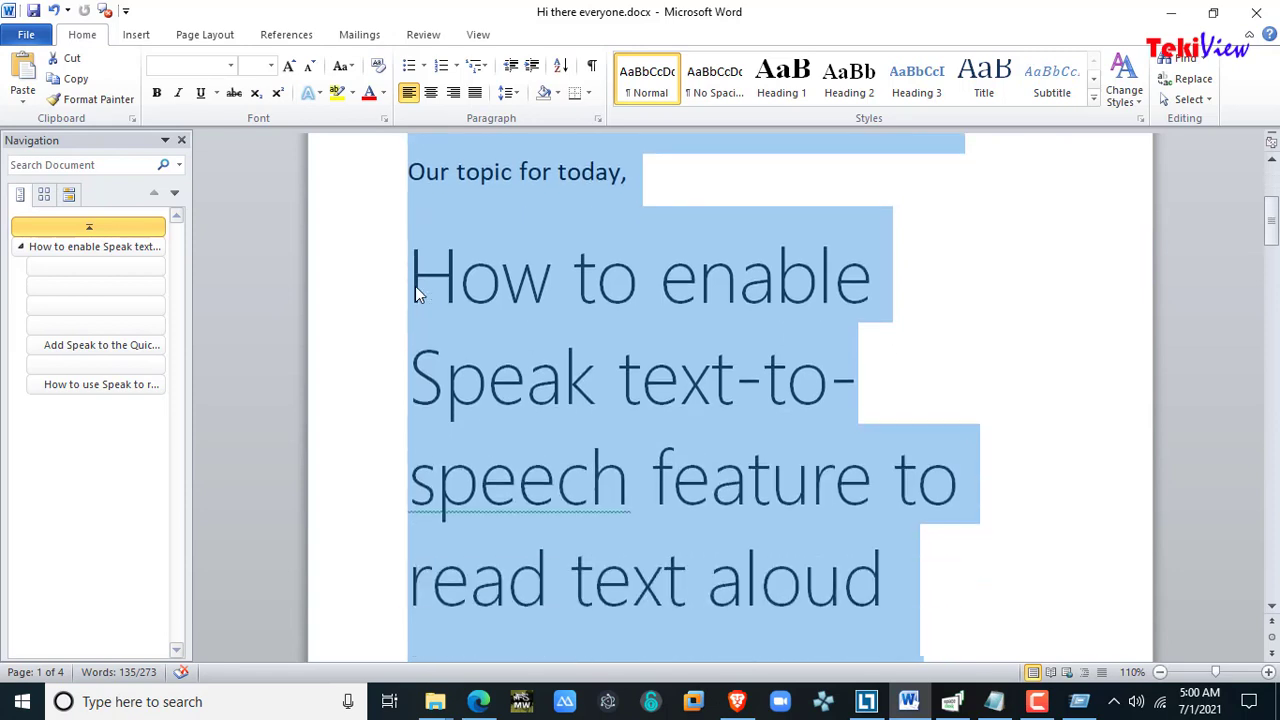
scroll(415, 286, down, 5)
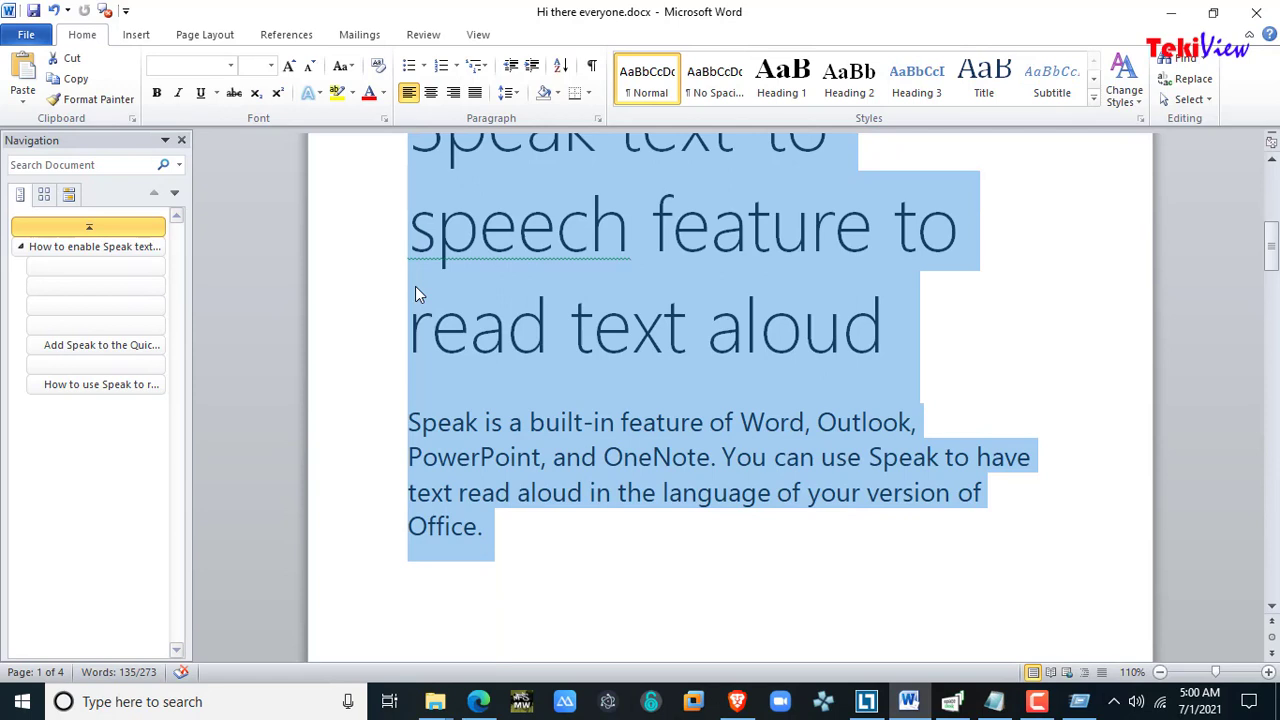
scroll(415, 286, down, 1)
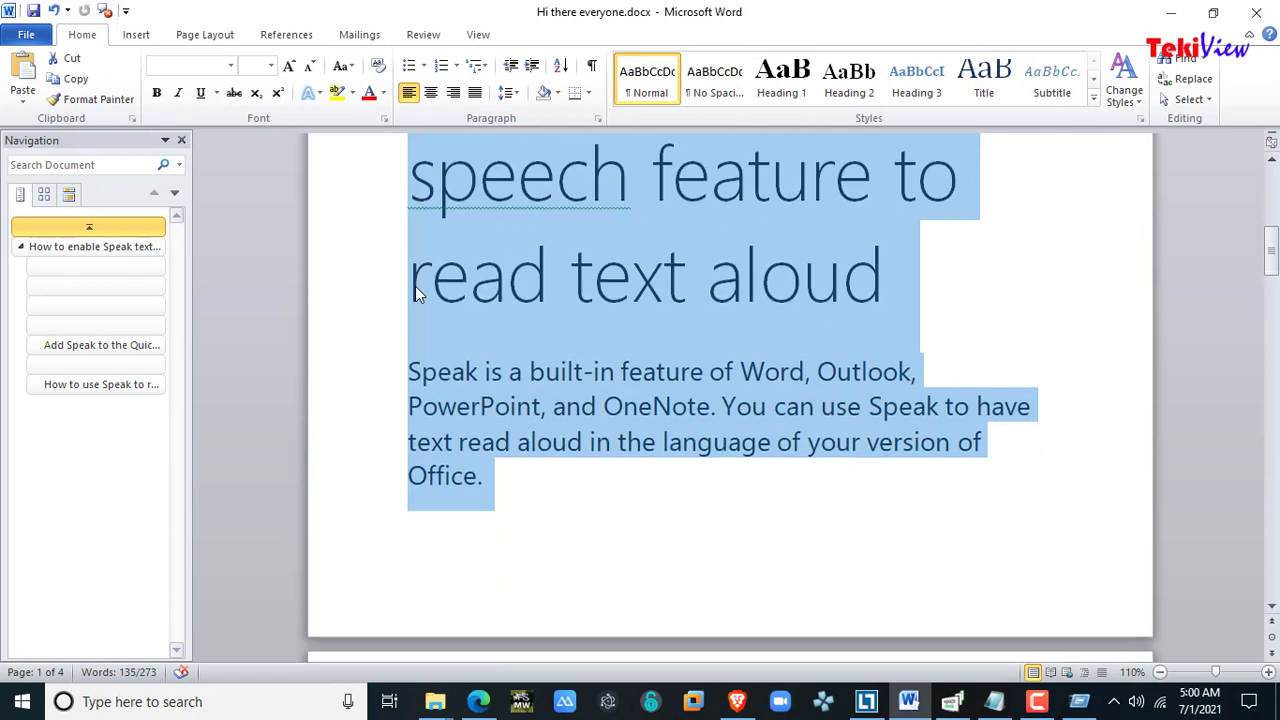
scroll(415, 286, down, 1)
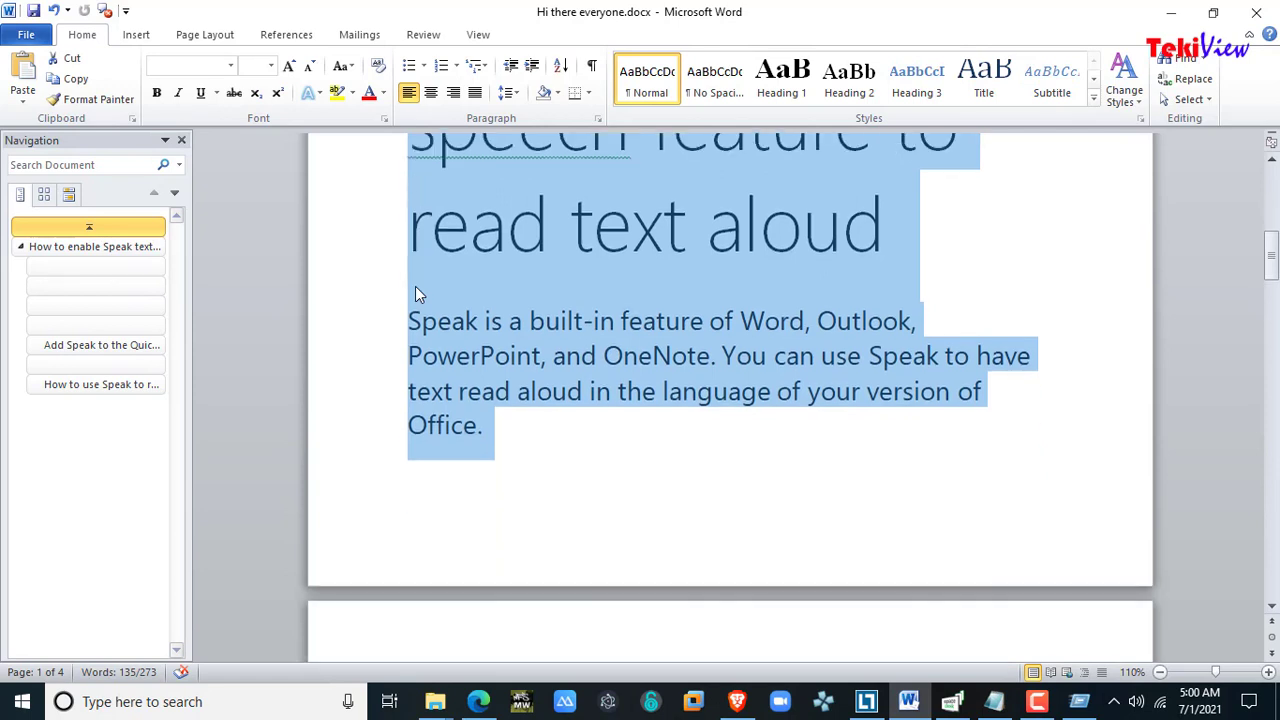
scroll(415, 286, down, 1)
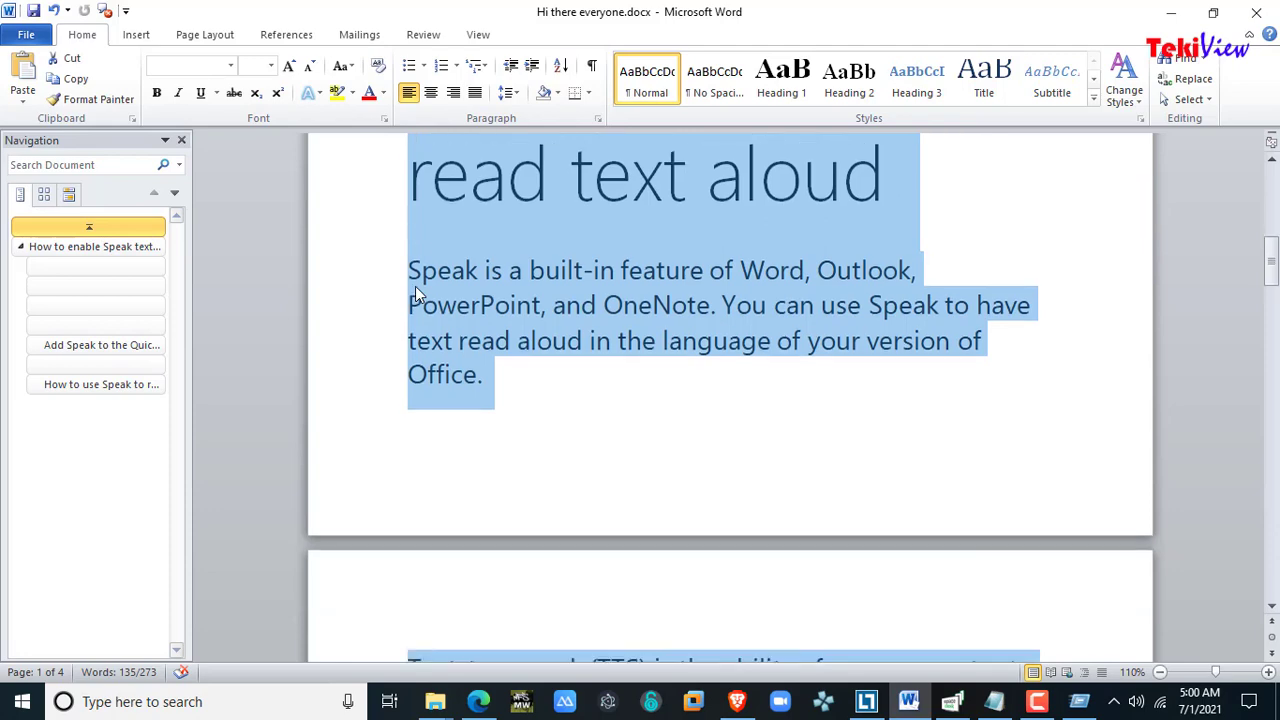
scroll(415, 286, down, 1)
scroll(415, 290, down, 6)
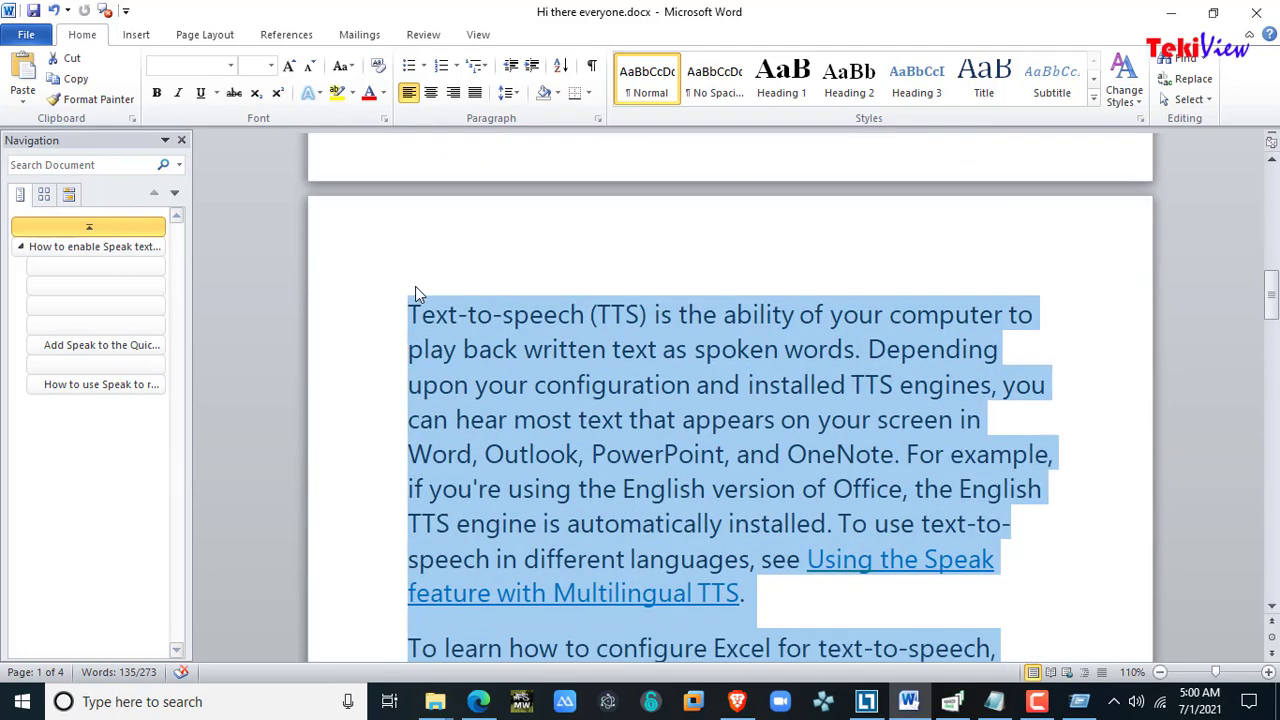
scroll(415, 293, down, 1)
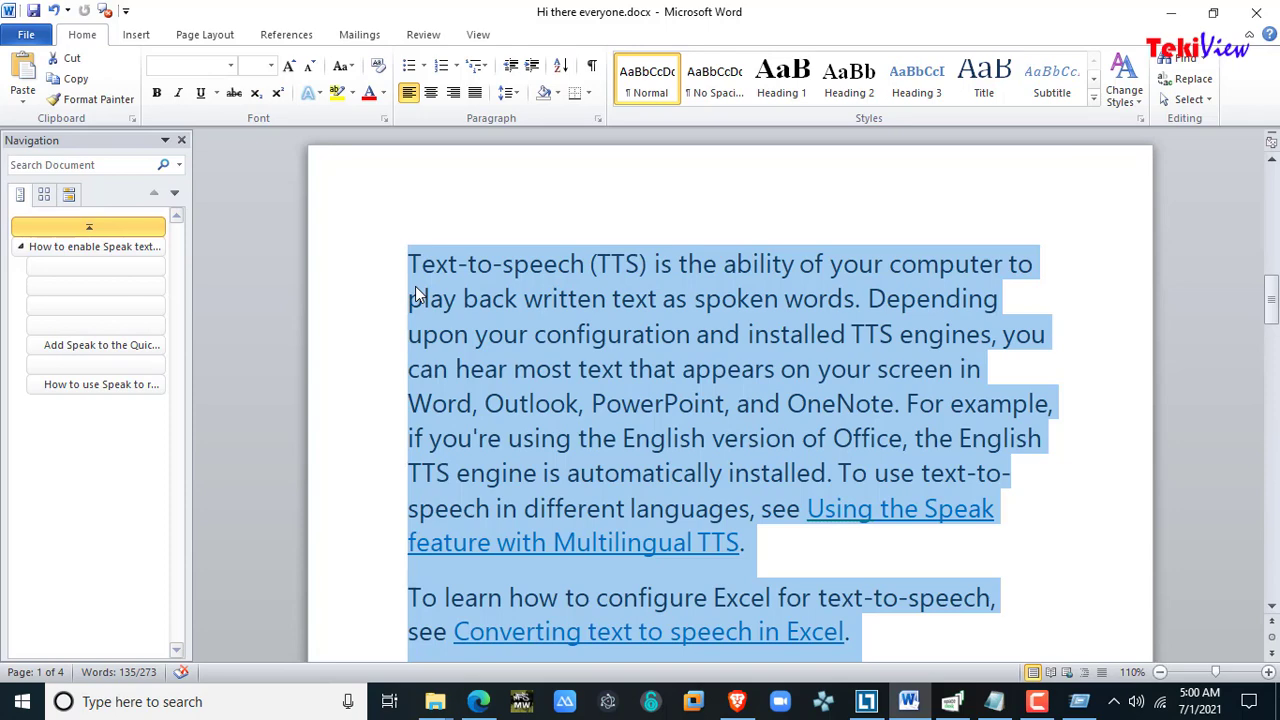
scroll(415, 286, down, 1)
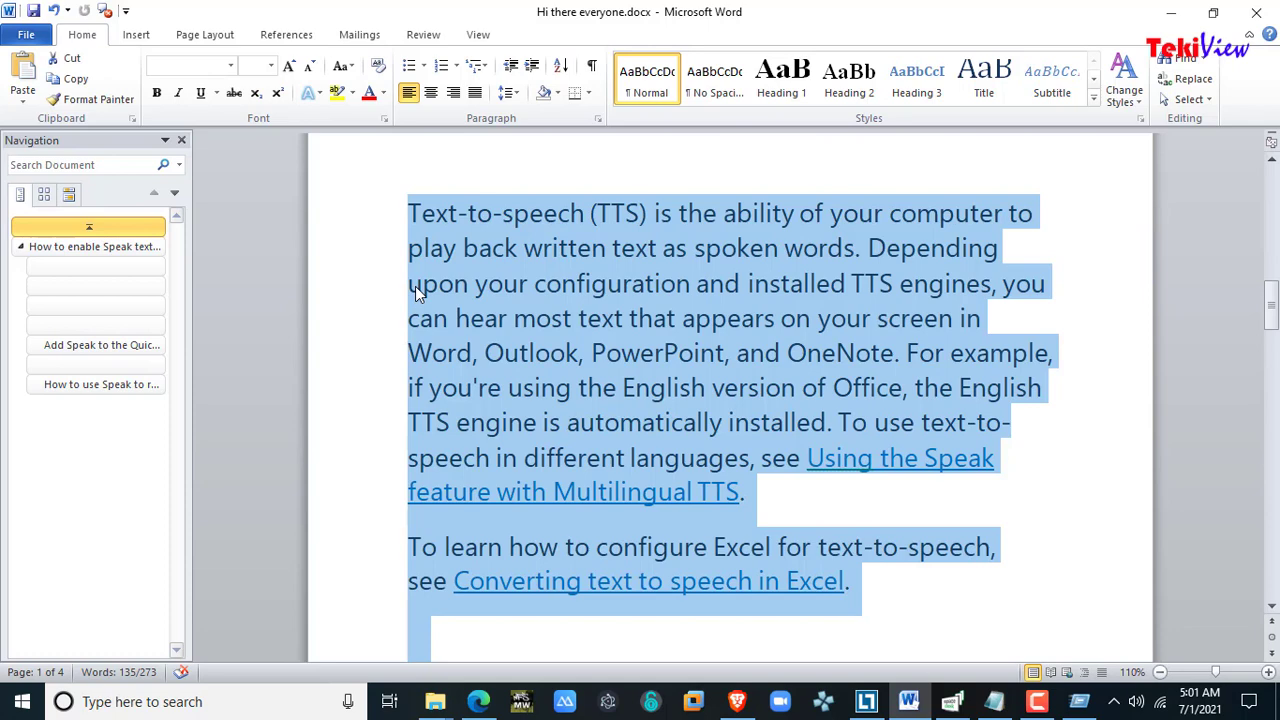
scroll(415, 286, down, 1)
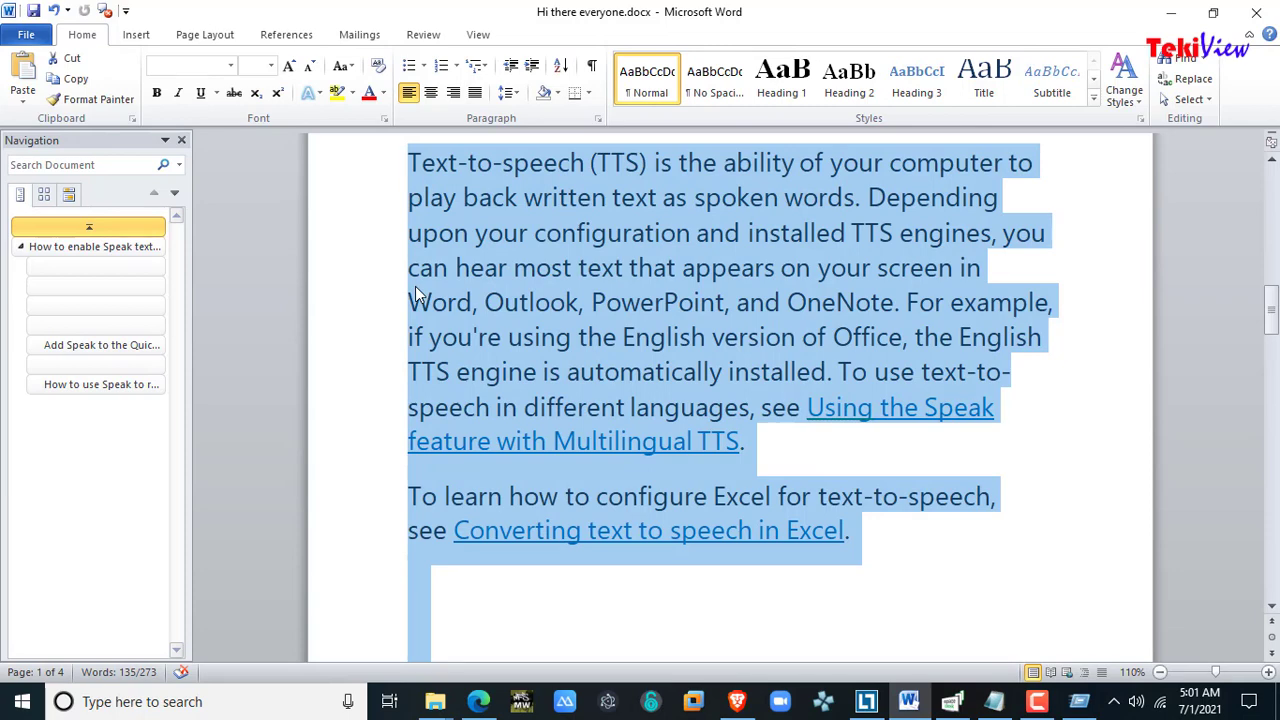
scroll(415, 286, down, 10)
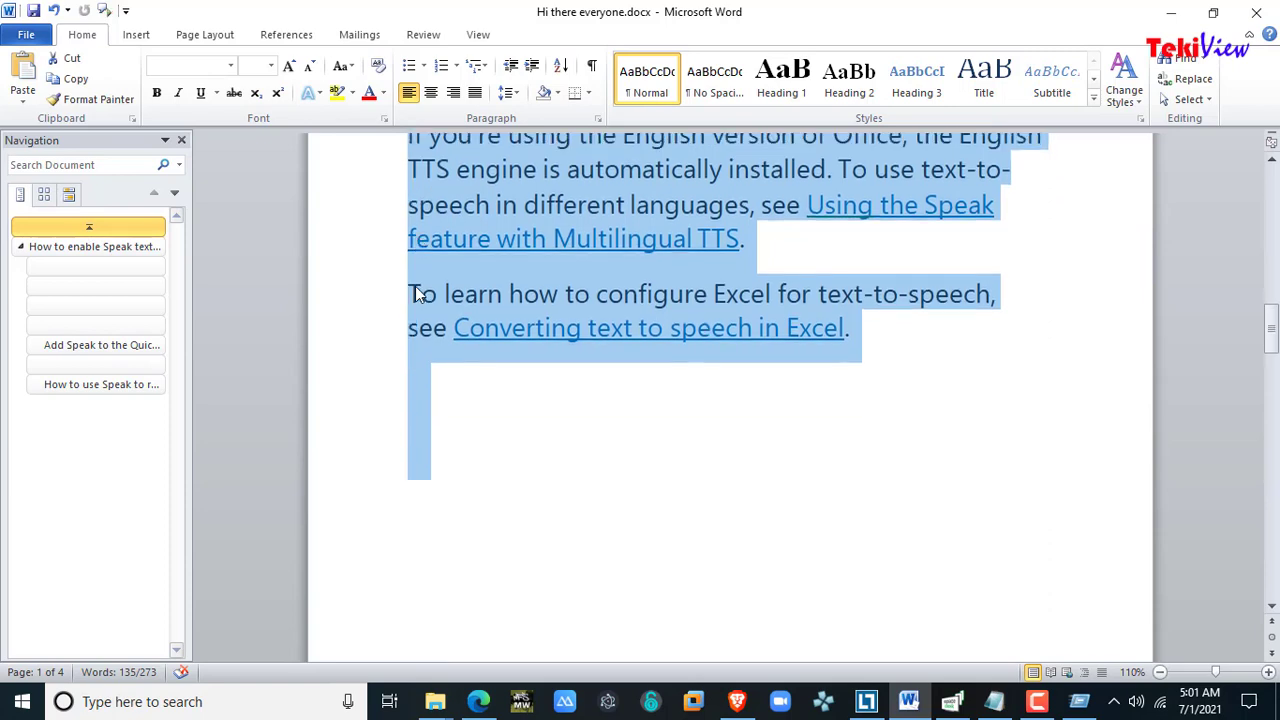
scroll(417, 286, down, 6)
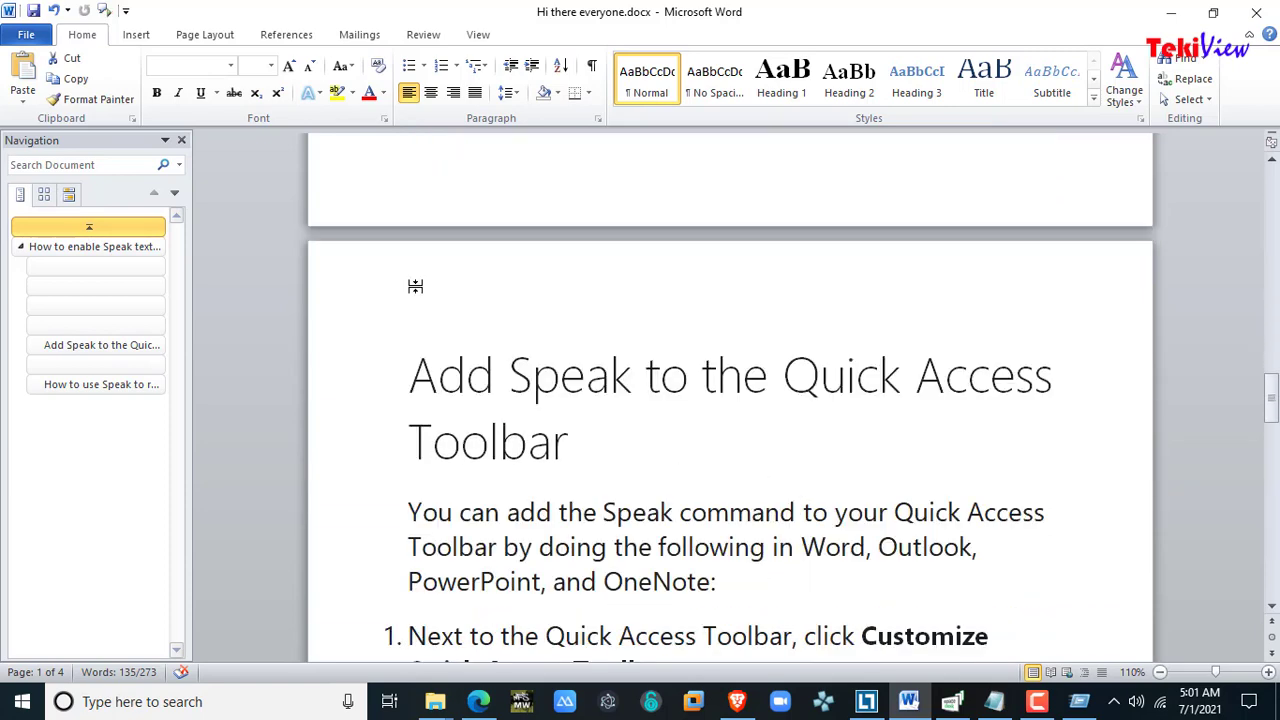
click(417, 280)
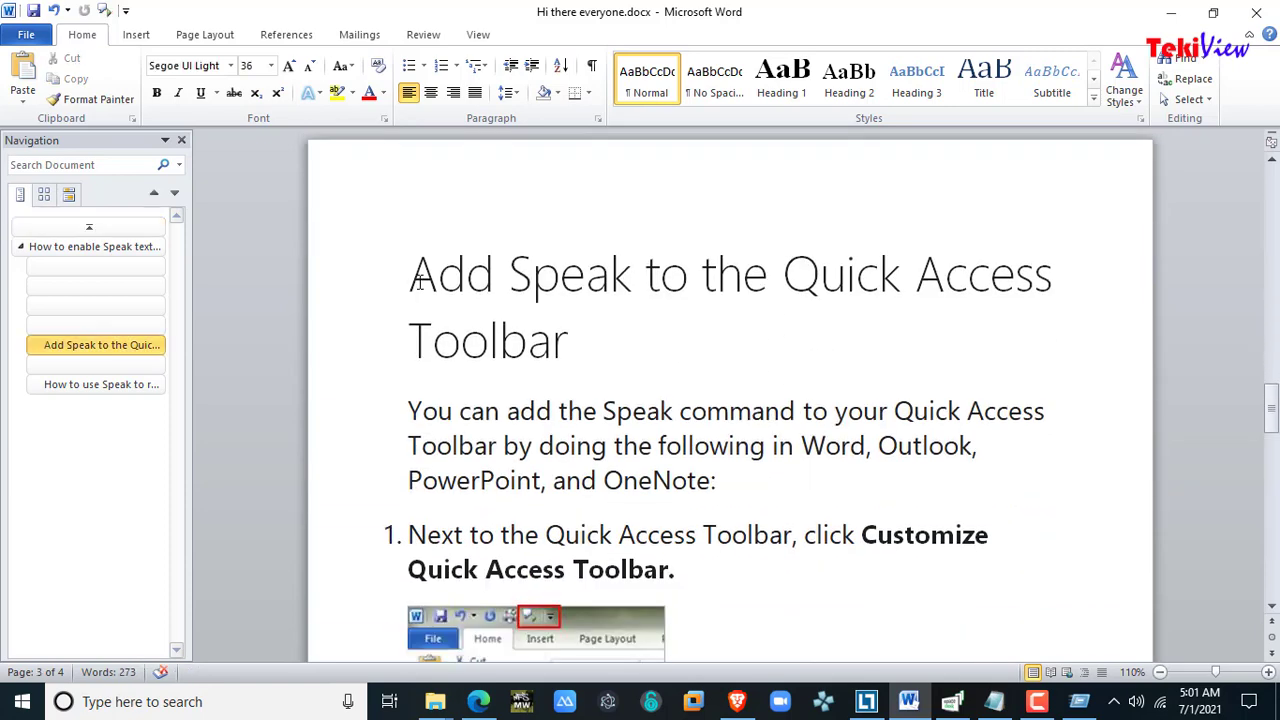
key(shift+Down)
key(shift+Down)
key(shift+Down)
key(shift+Down)
key(shift+Down)
key(shift+Down)
key(shift+Down)
key(shift+Down)
key(shift+Down)
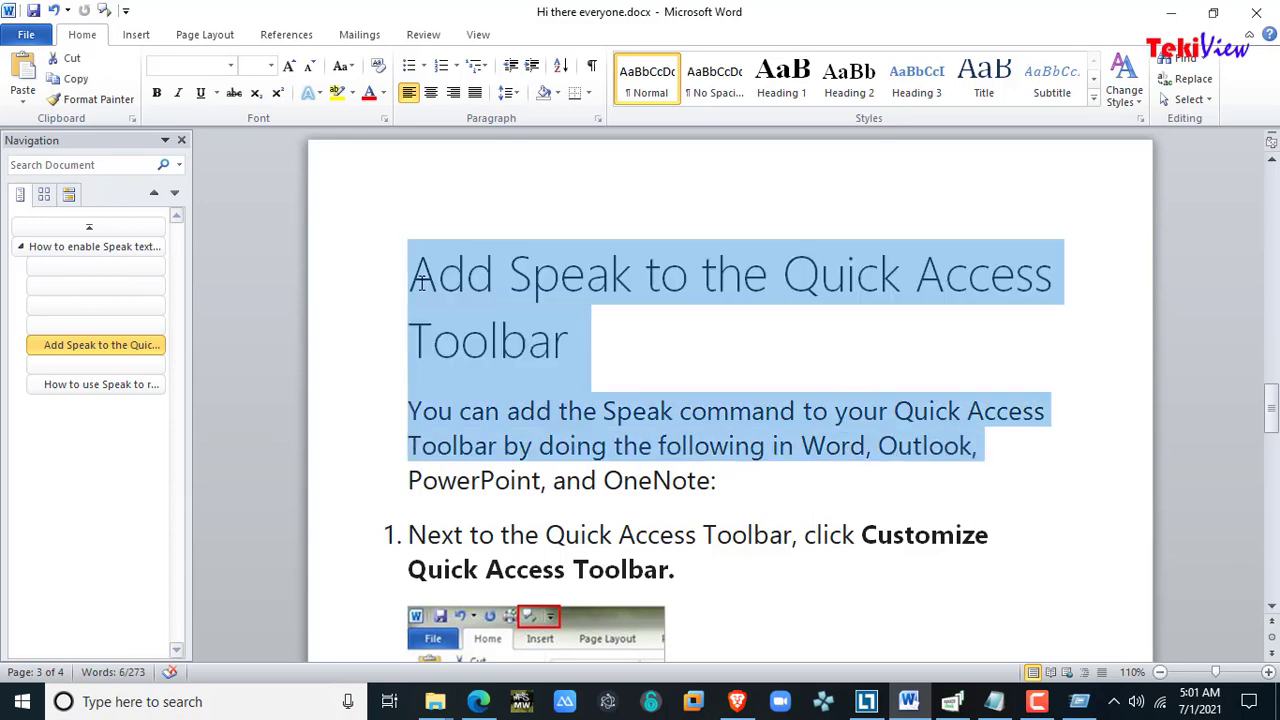
key(shift+Down)
key(shift+Down)
key(shift+Down)
key(shift+Down)
key(shift+Down)
key(shift+Down)
key(shift+Down)
key(shift+Down)
key(shift+Down)
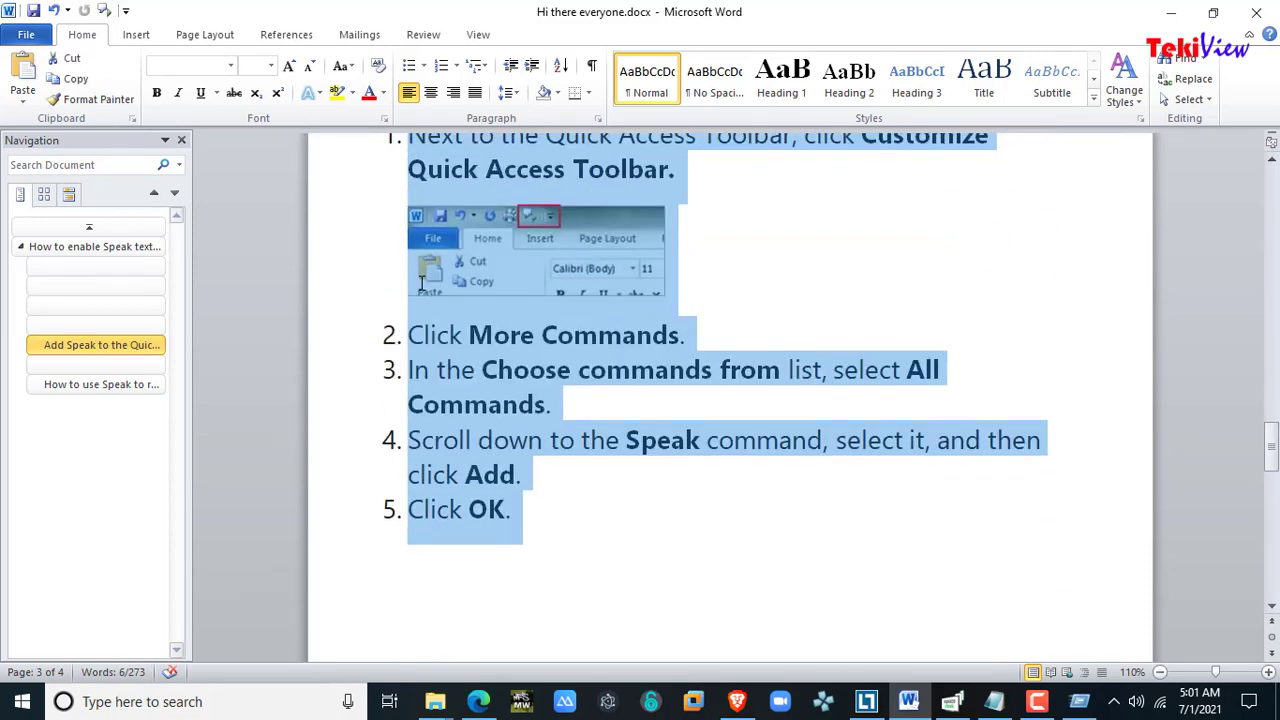
key(shift+Up)
key(shift+Up)
key(shift+Up)
key(shift+Up)
key(shift+Up)
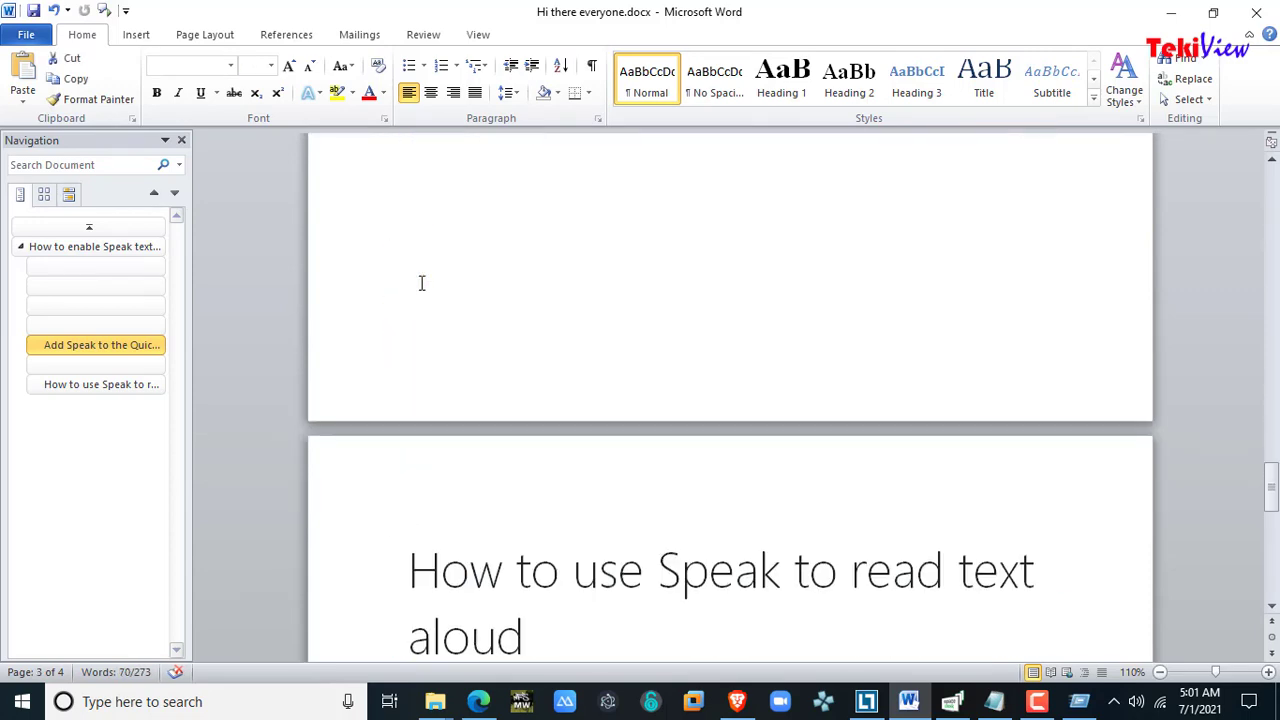
key(shift+Down)
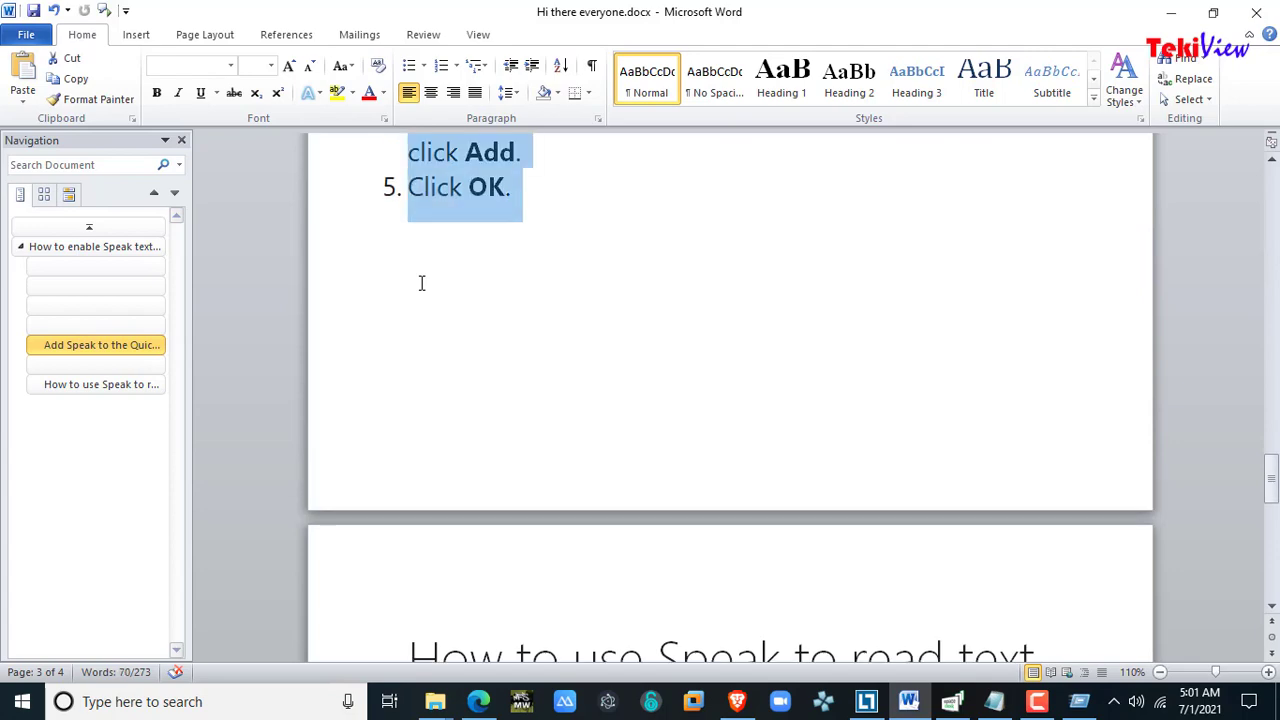
scroll(421, 283, up, 5)
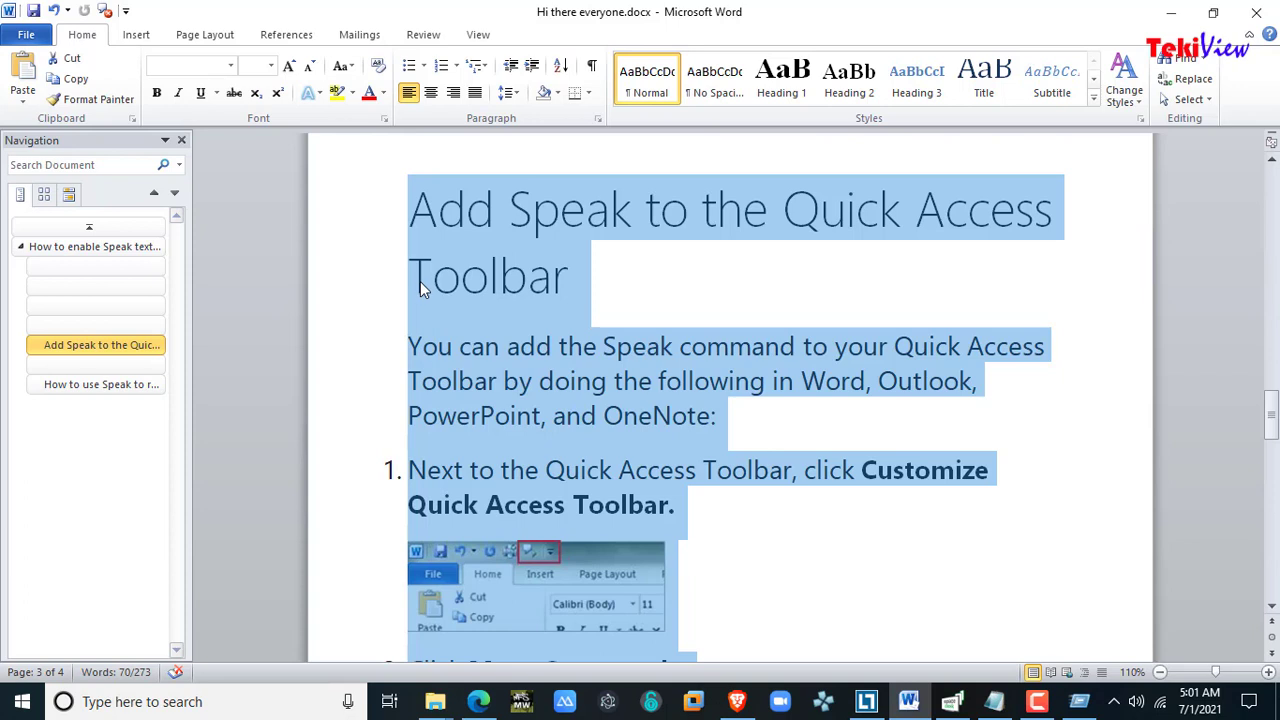
scroll(420, 282, down, 1)
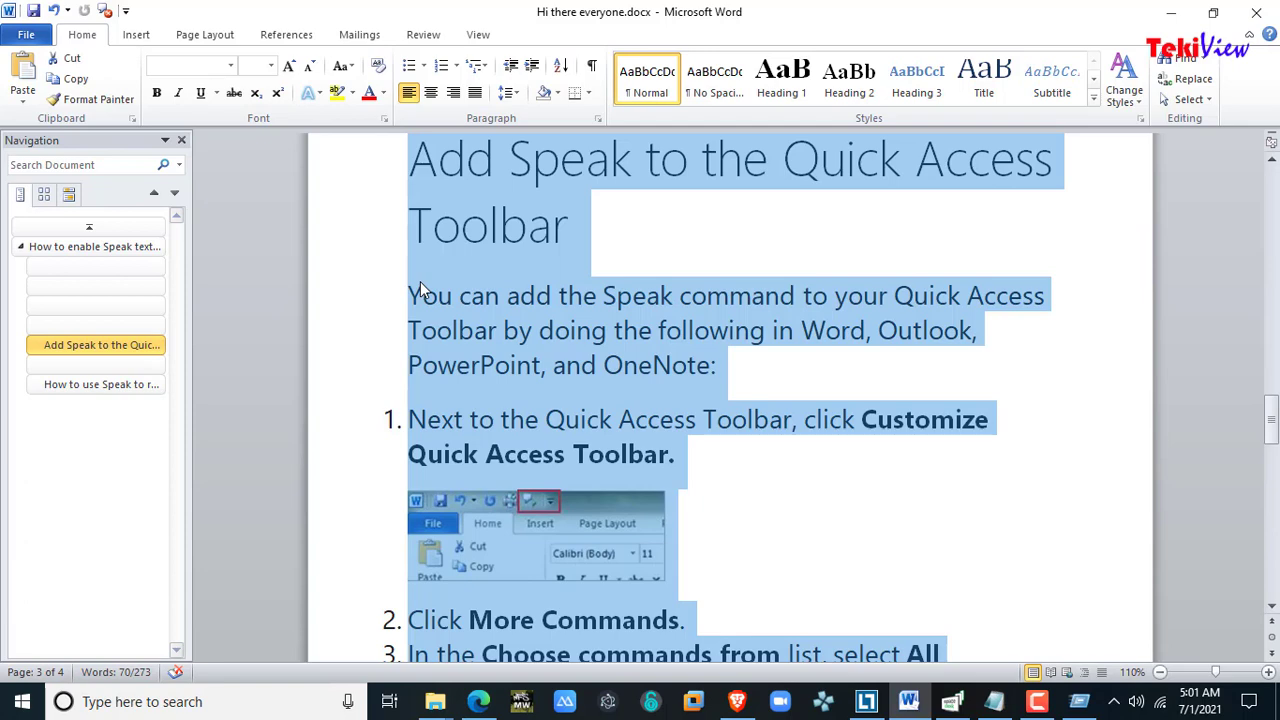
scroll(420, 290, down, 1)
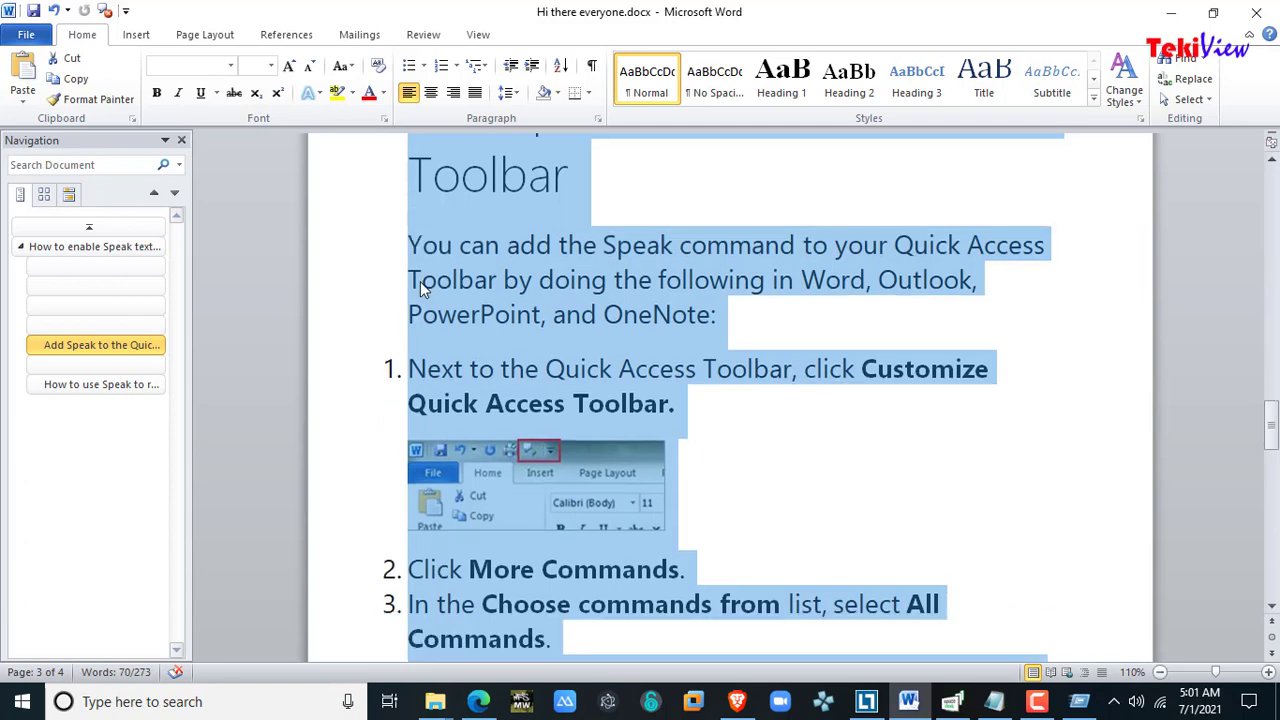
scroll(420, 288, down, 1)
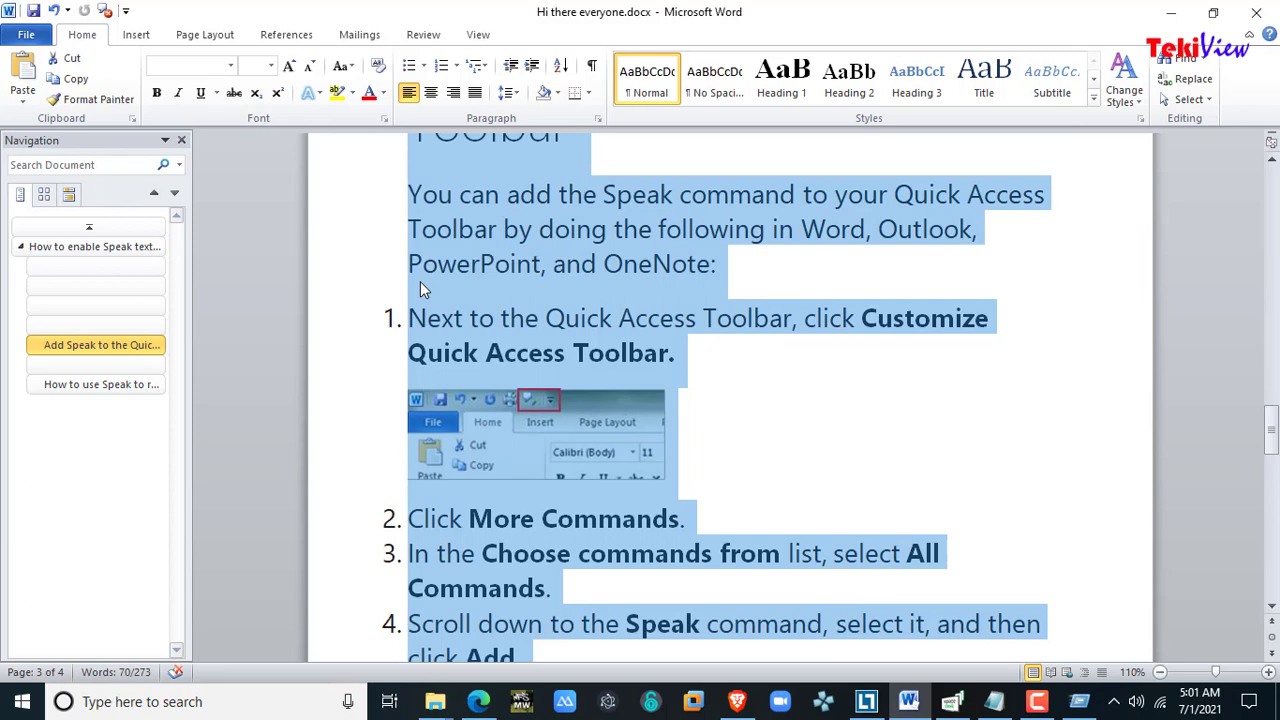
scroll(420, 288, down, 1)
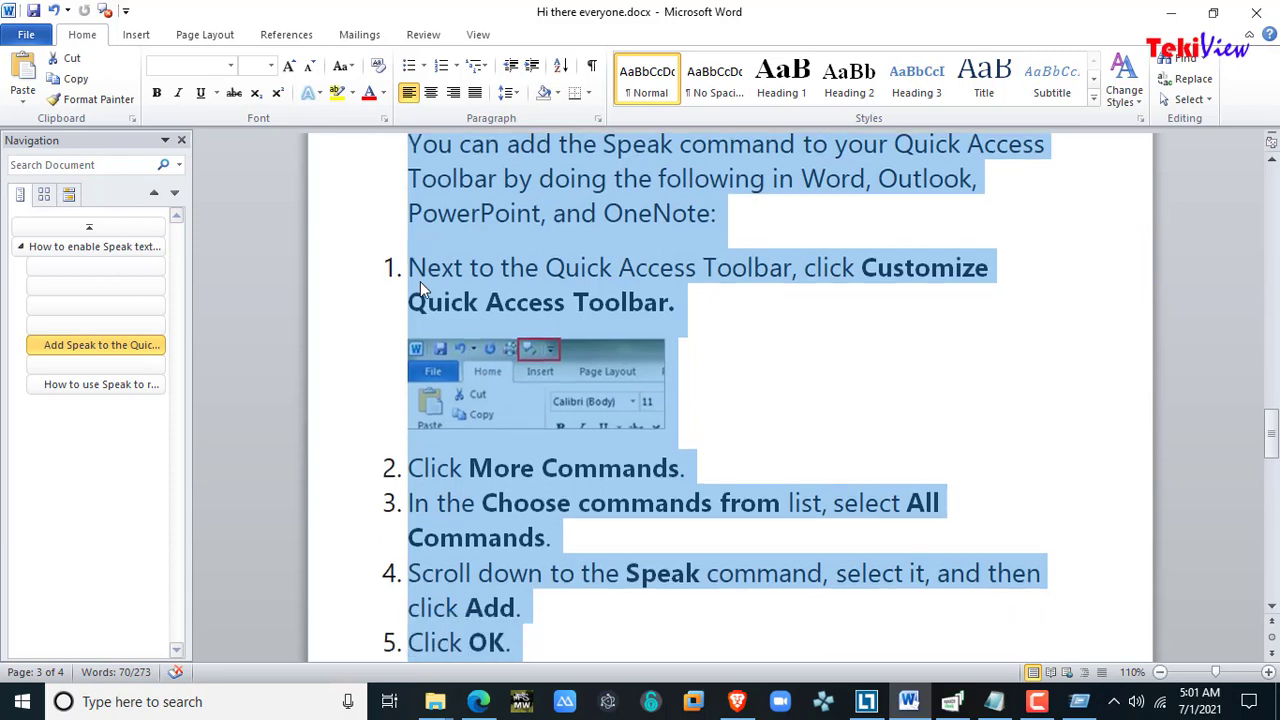
scroll(420, 288, down, 2)
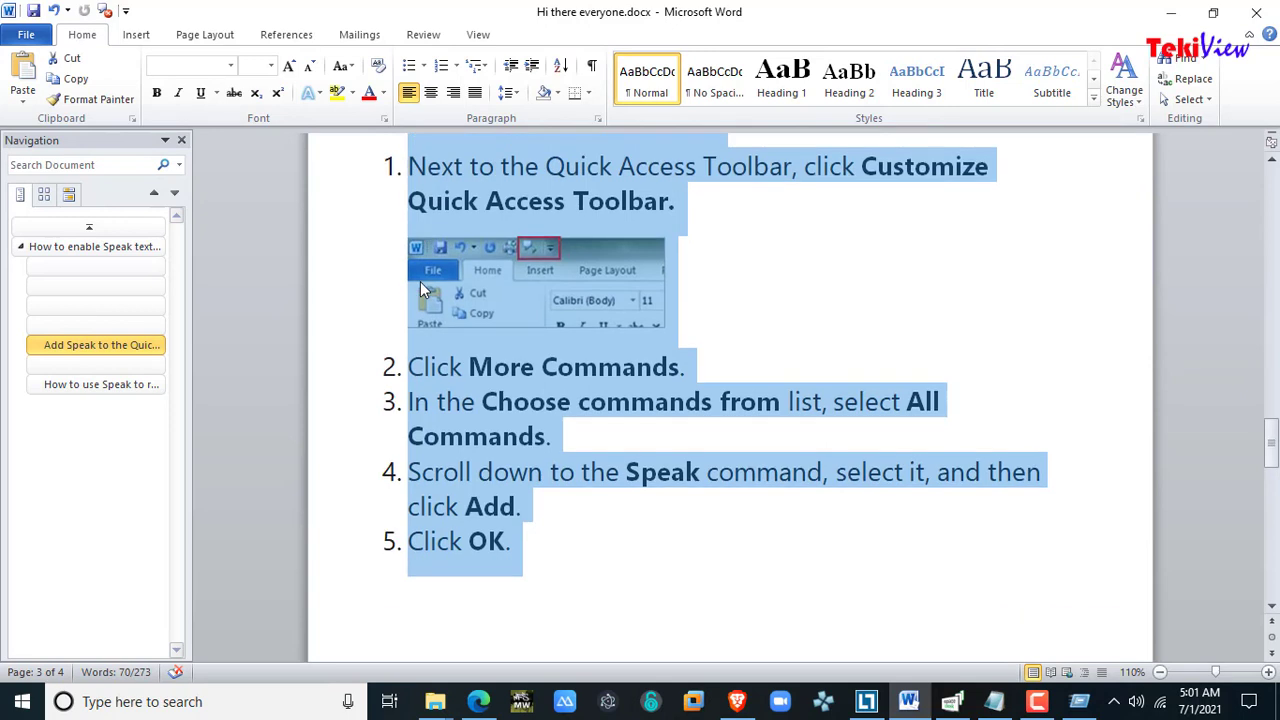
scroll(420, 288, down, 1)
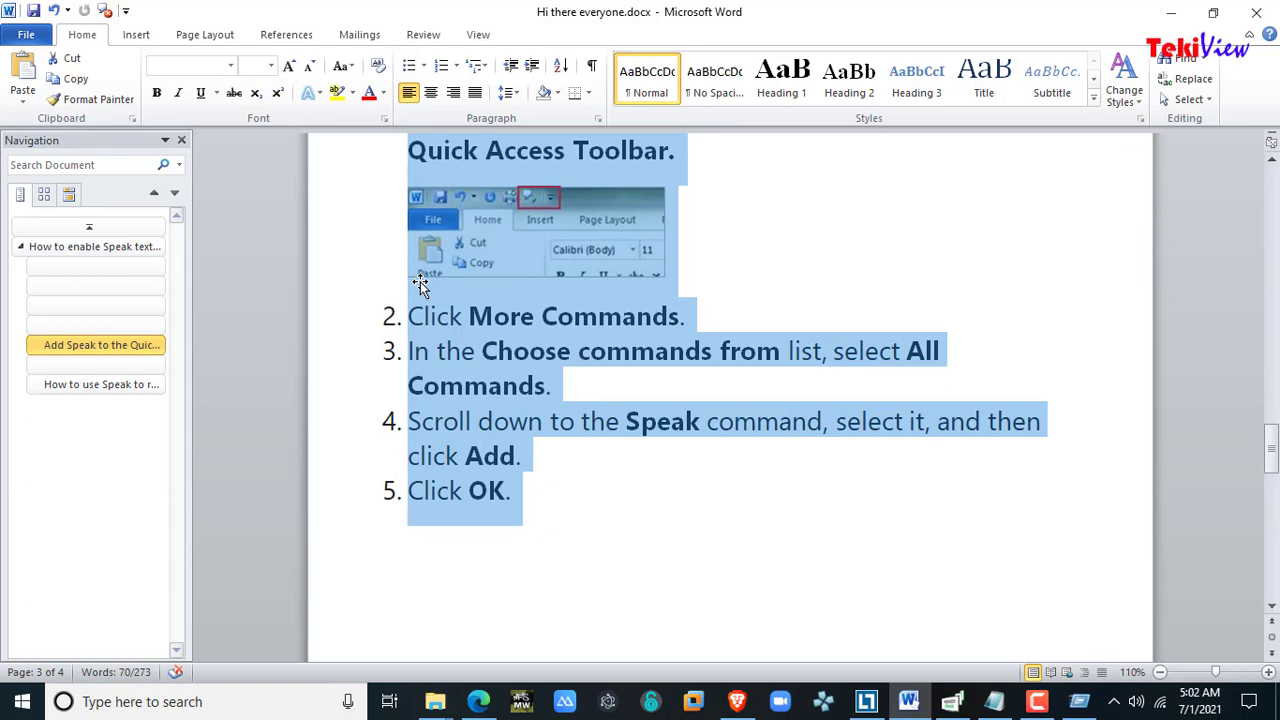
scroll(420, 284, down, 1)
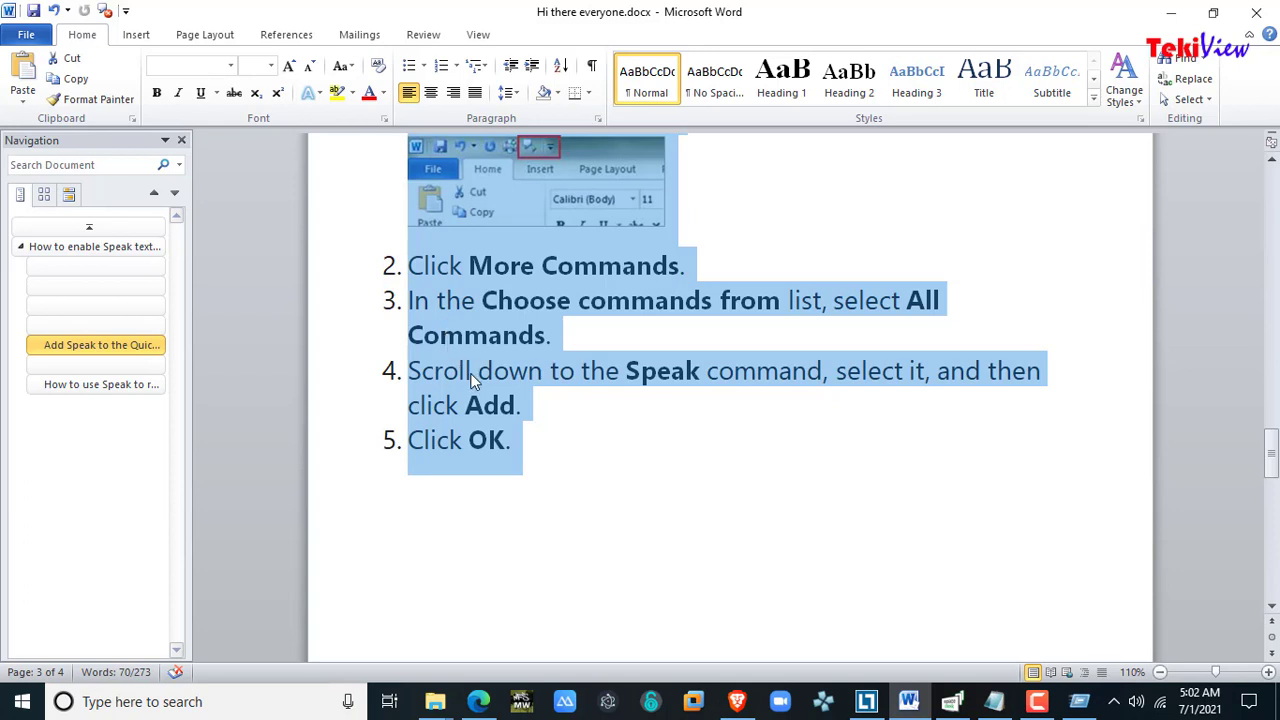
scroll(475, 380, down, 10)
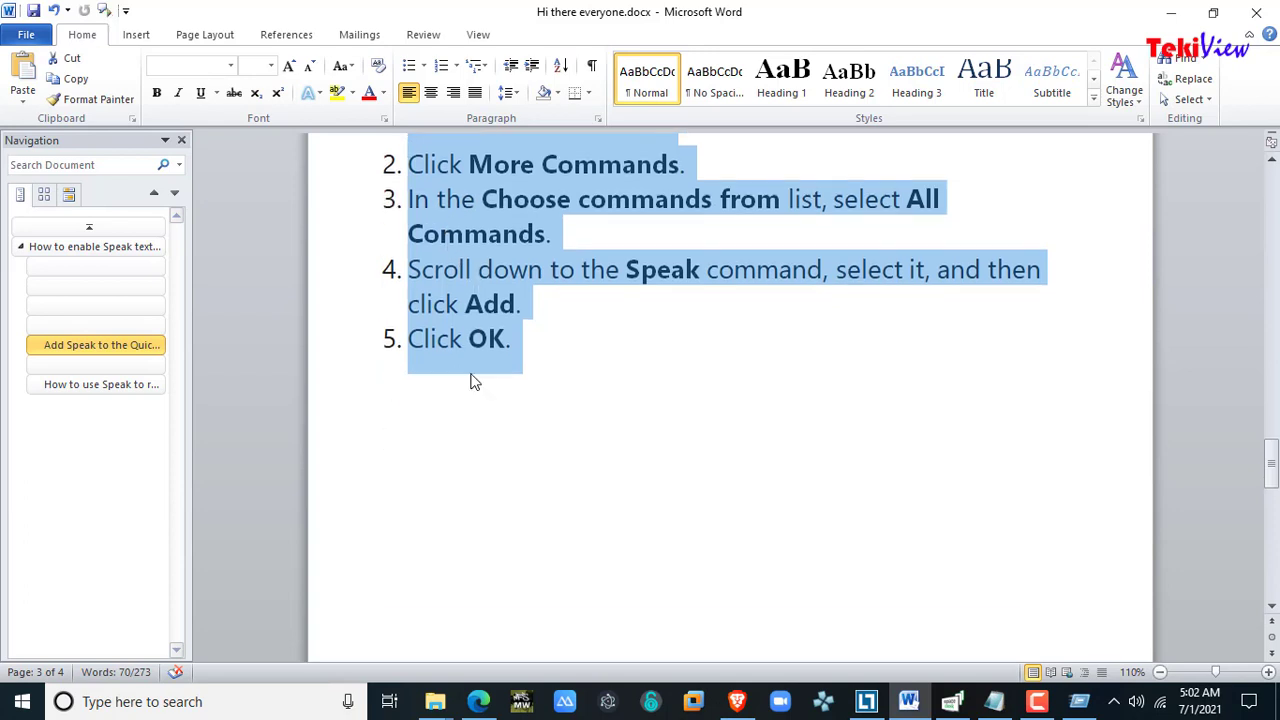
- Select the 'How to use Speak to read text aloud' heading and paragraph, excluding the closing lines
click(422, 413)
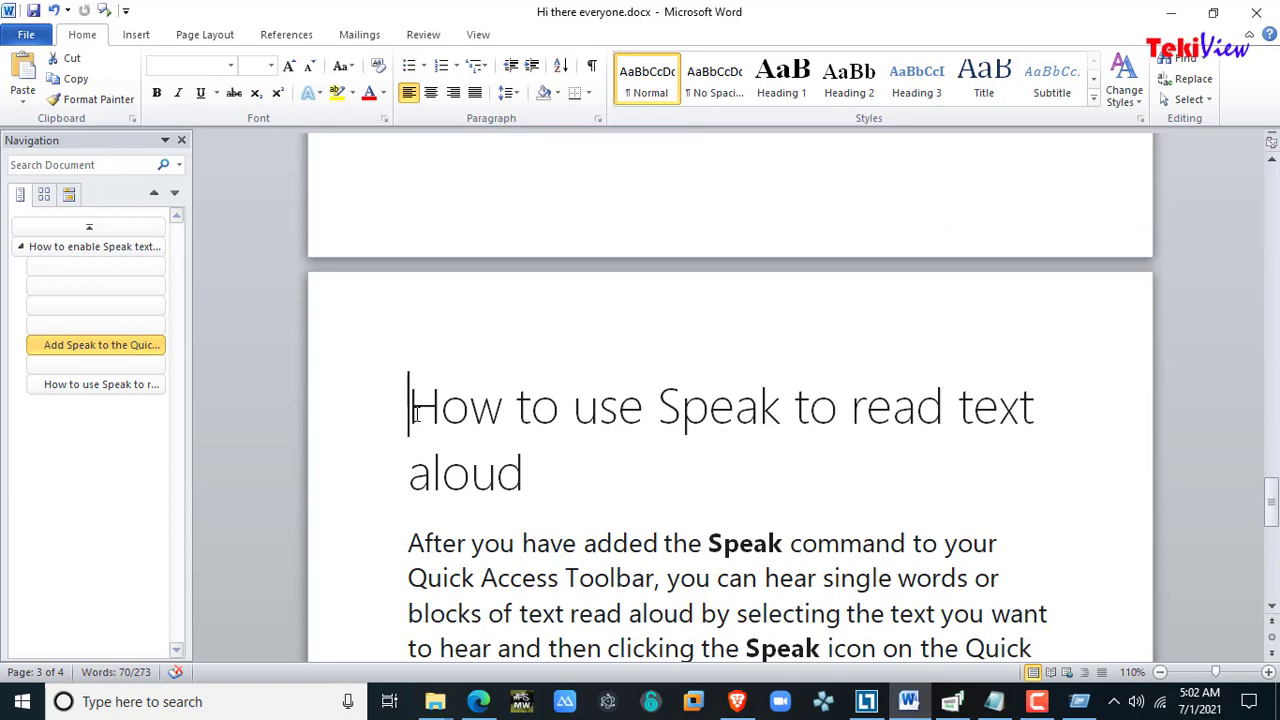
key(shift+Down)
key(shift+Down)
key(shift+Down)
key(shift+Down)
key(shift+Down)
key(shift+Down)
key(shift+Down)
key(shift+Down)
key(shift+Down)
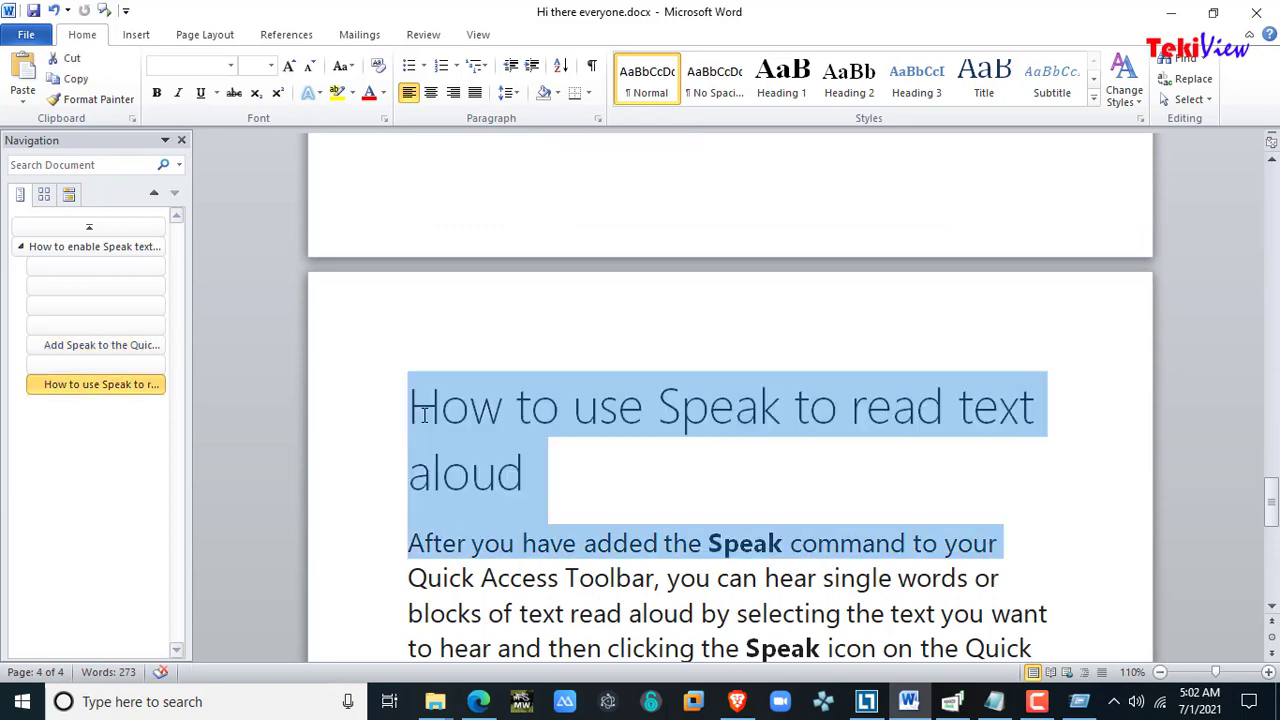
key(shift+Up)
key(shift+Up)
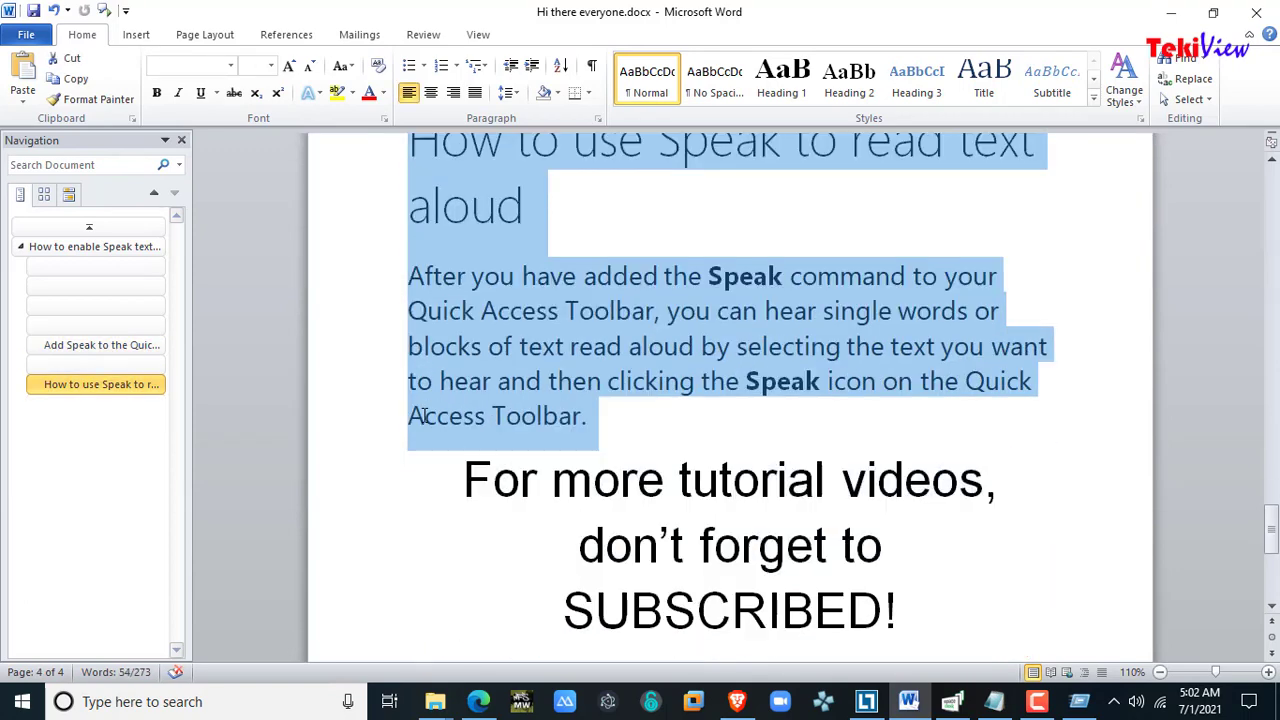
scroll(488, 532, up, 2)
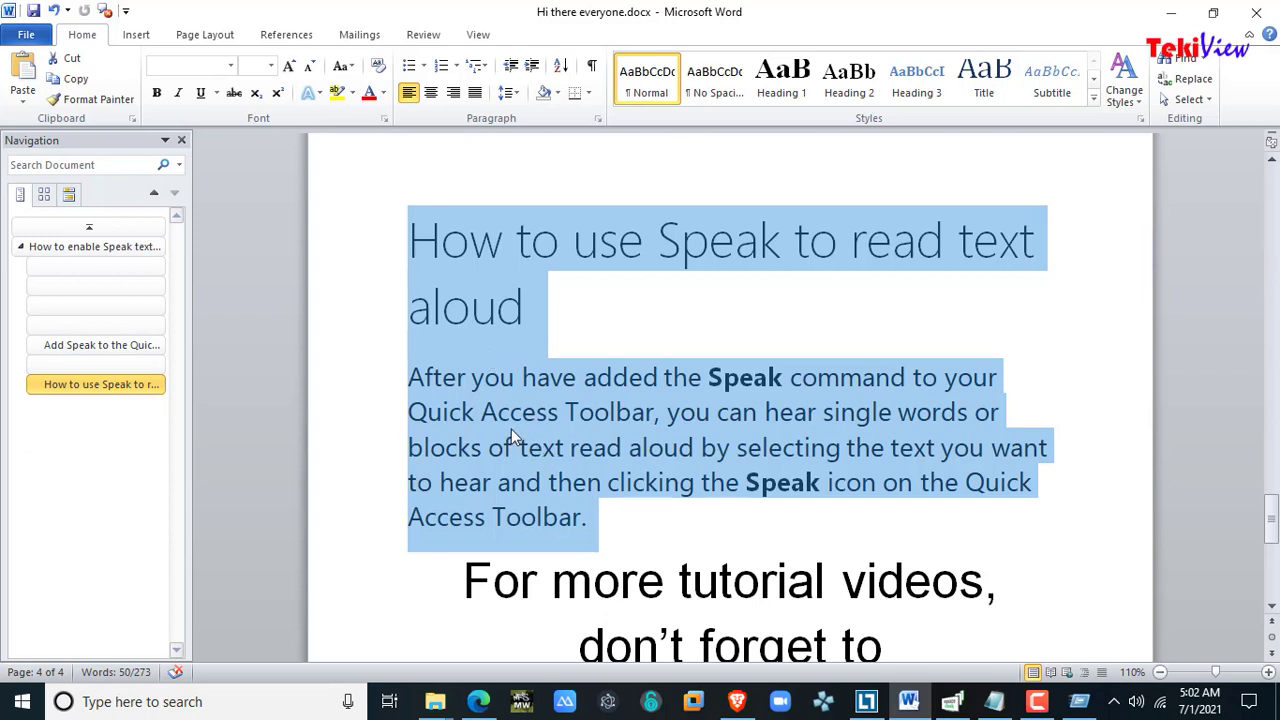
- Remove Speak from the Quick Access Toolbar via More Commands, leaving Save, Undo and Redo
click(614, 526)
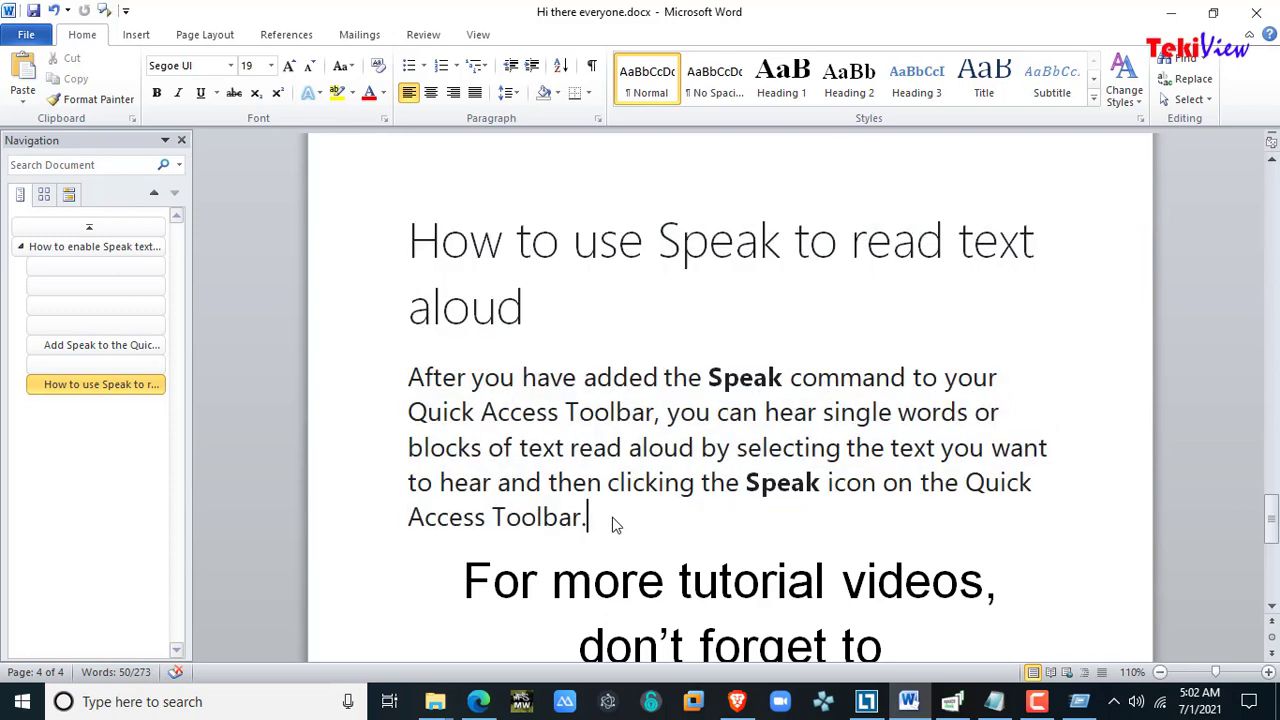
click(125, 11)
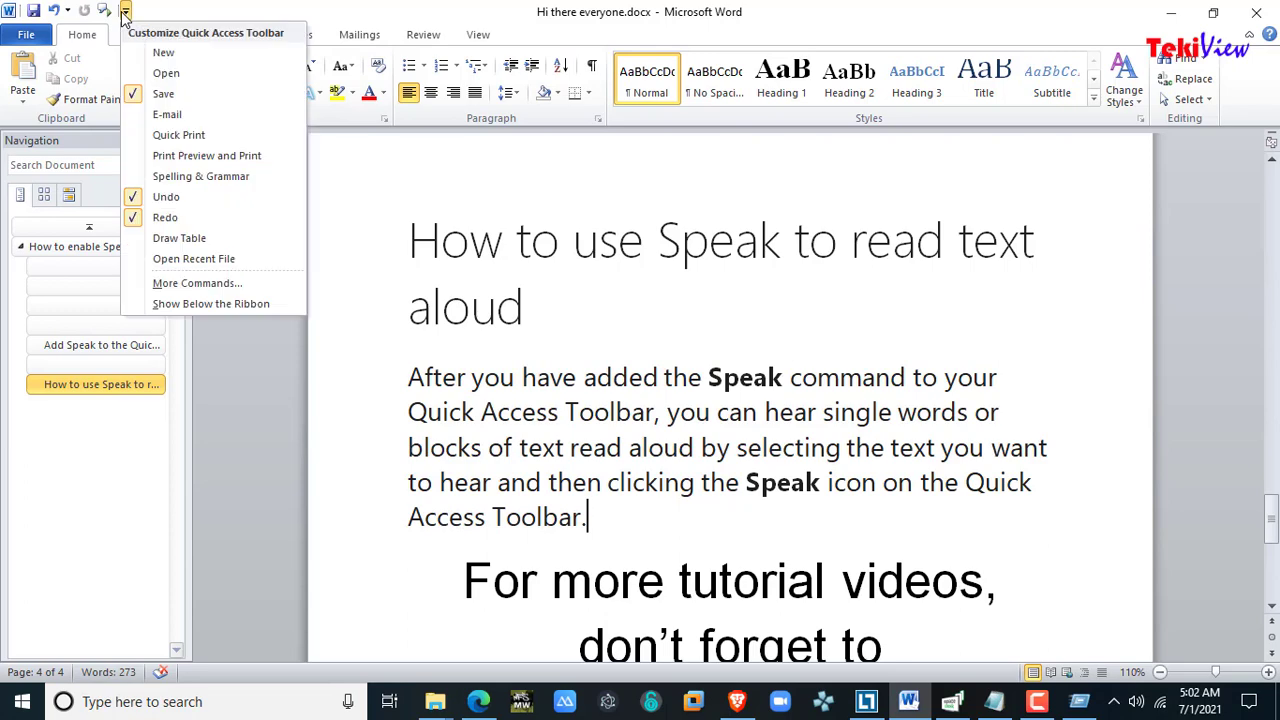
click(198, 282)
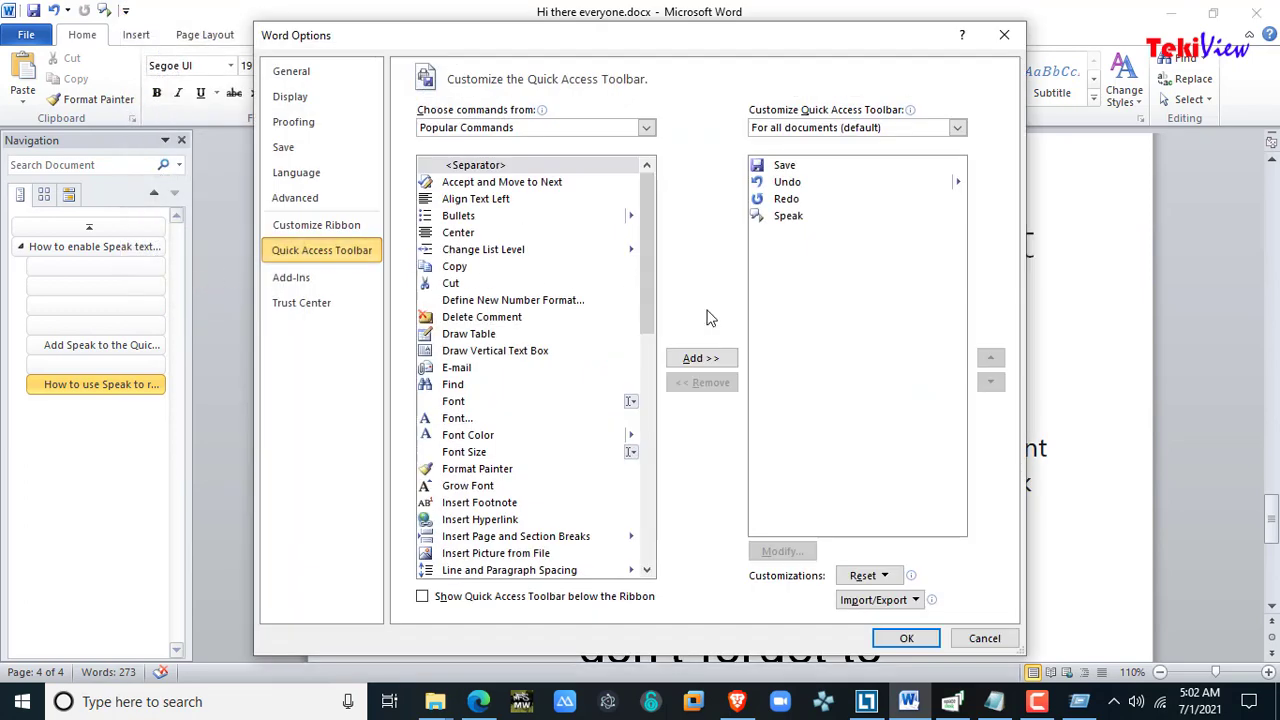
click(792, 218)
click(700, 384)
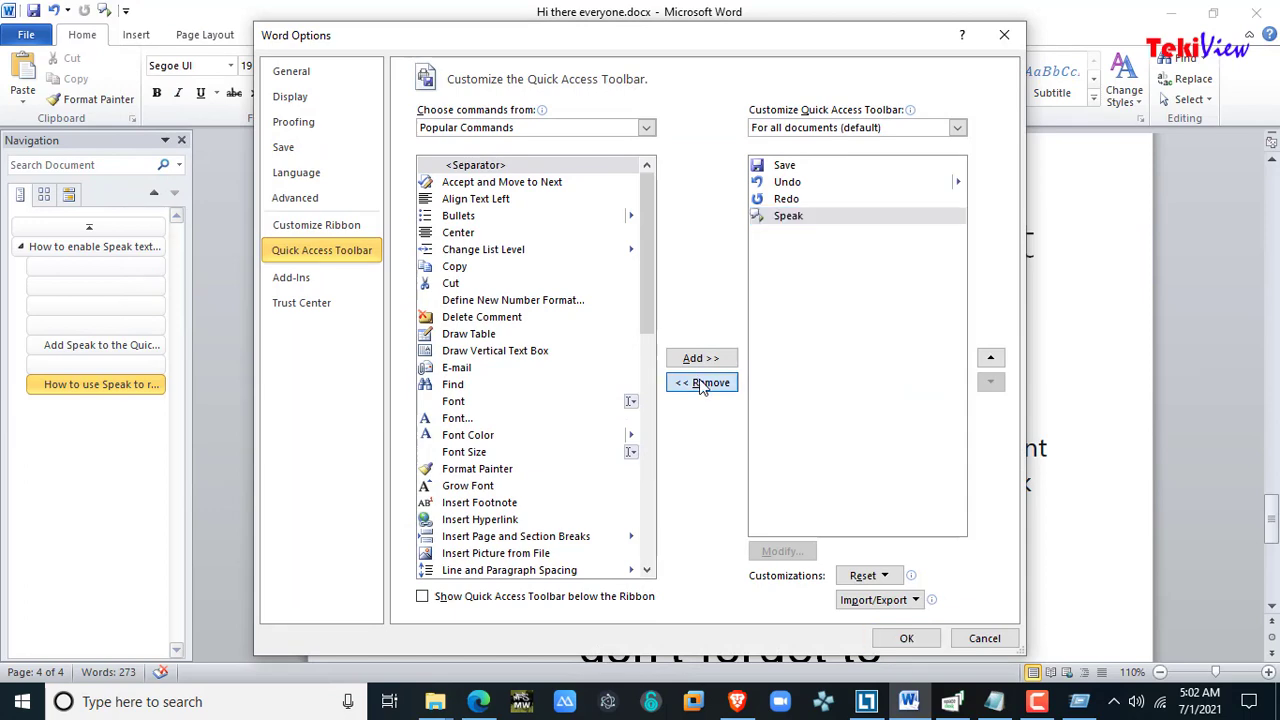
click(907, 638)
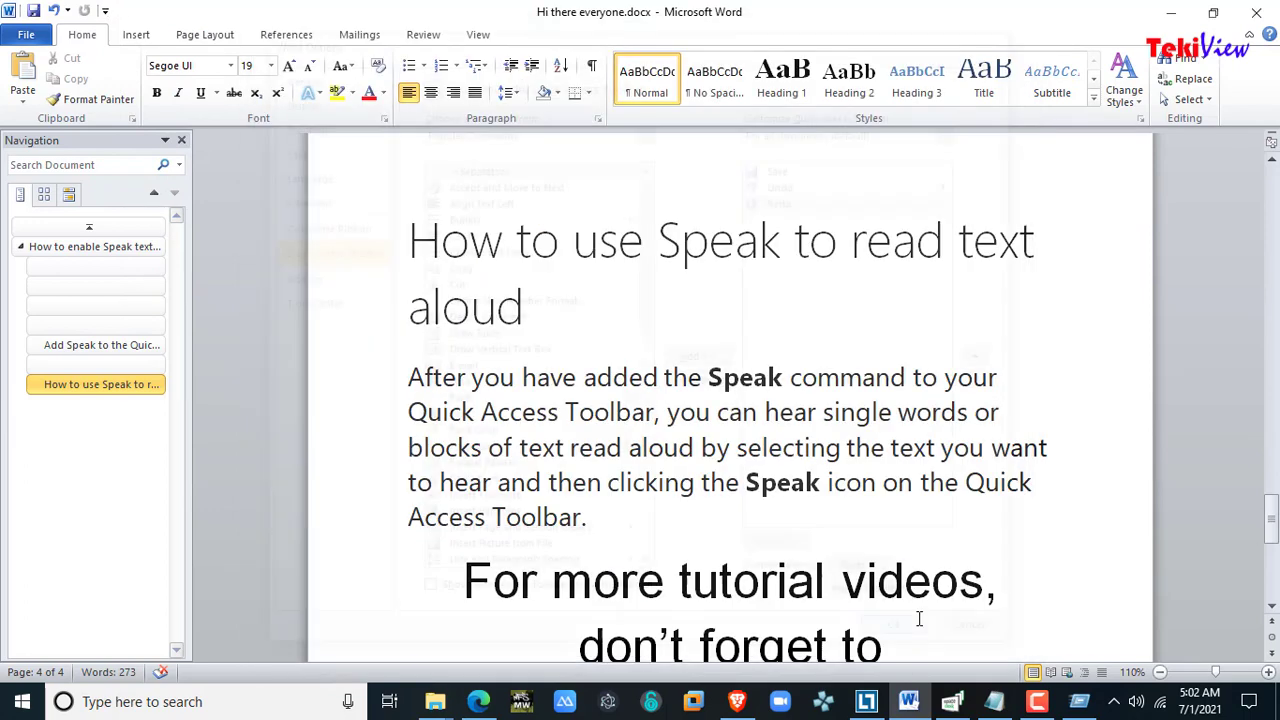
click(104, 10)
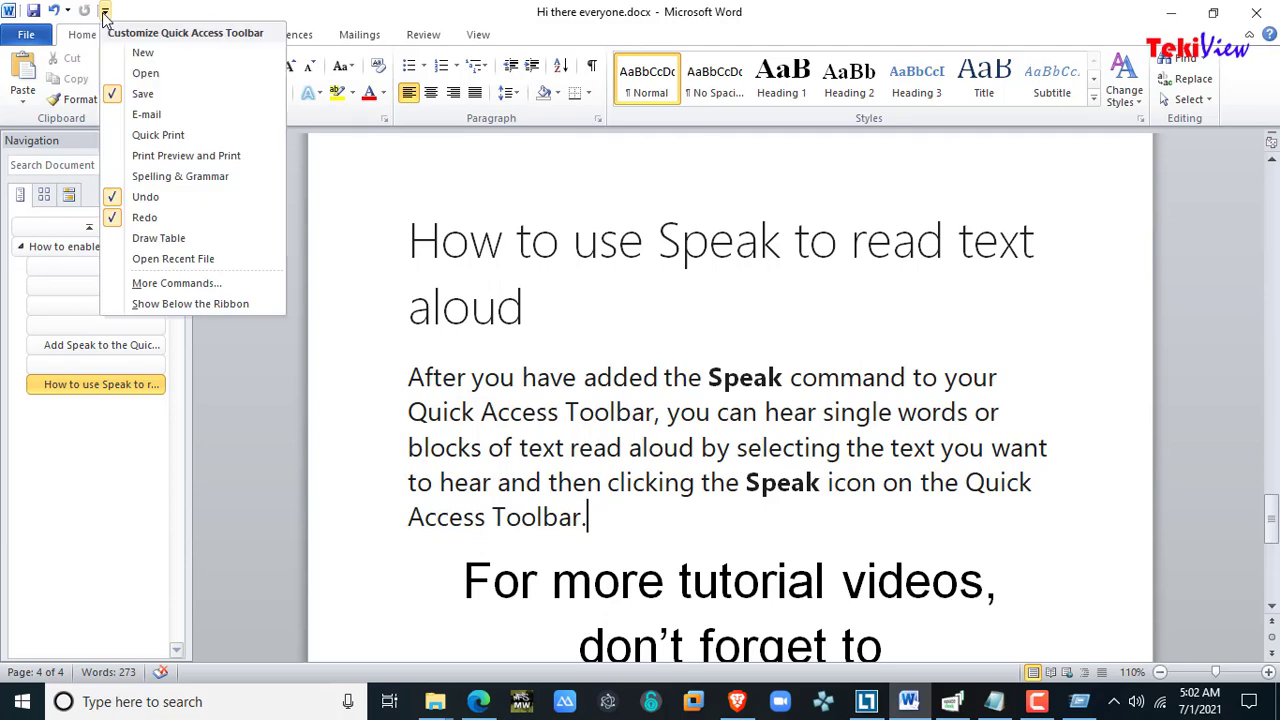
click(221, 283)
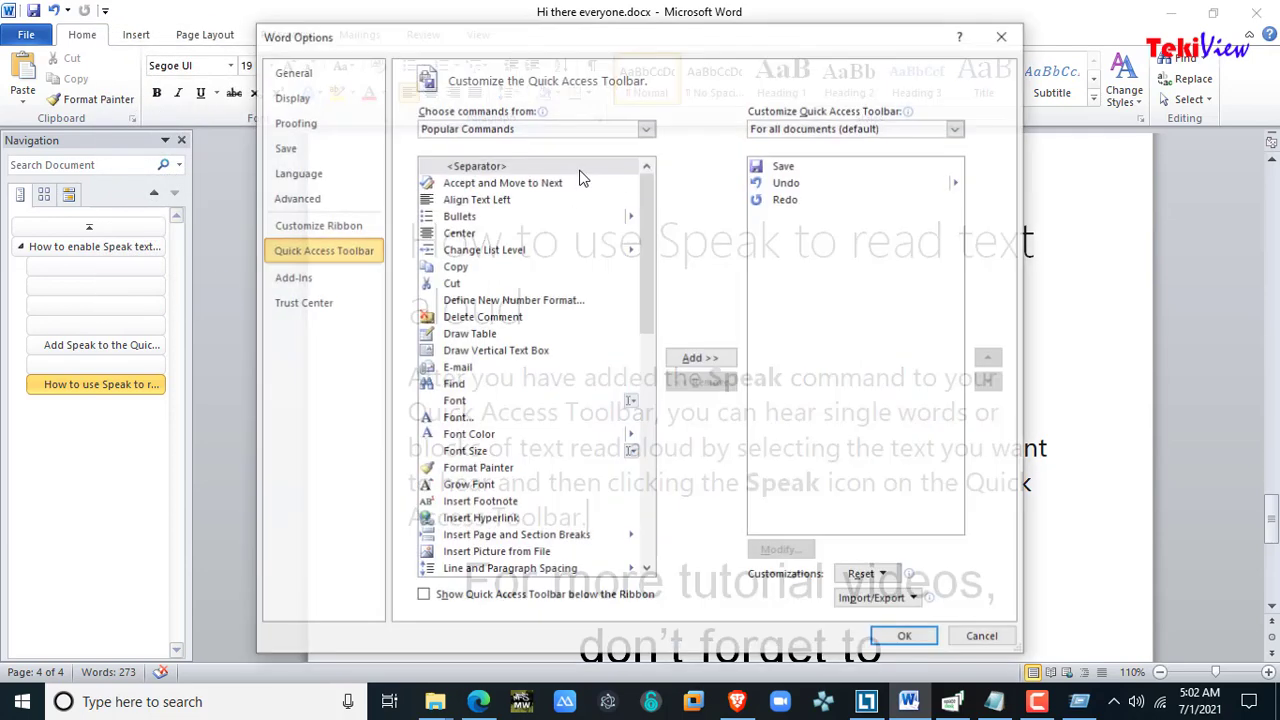
- From All Commands, add Speak to the toolbar after Save, Undo and Redo, and confirm
click(645, 130)
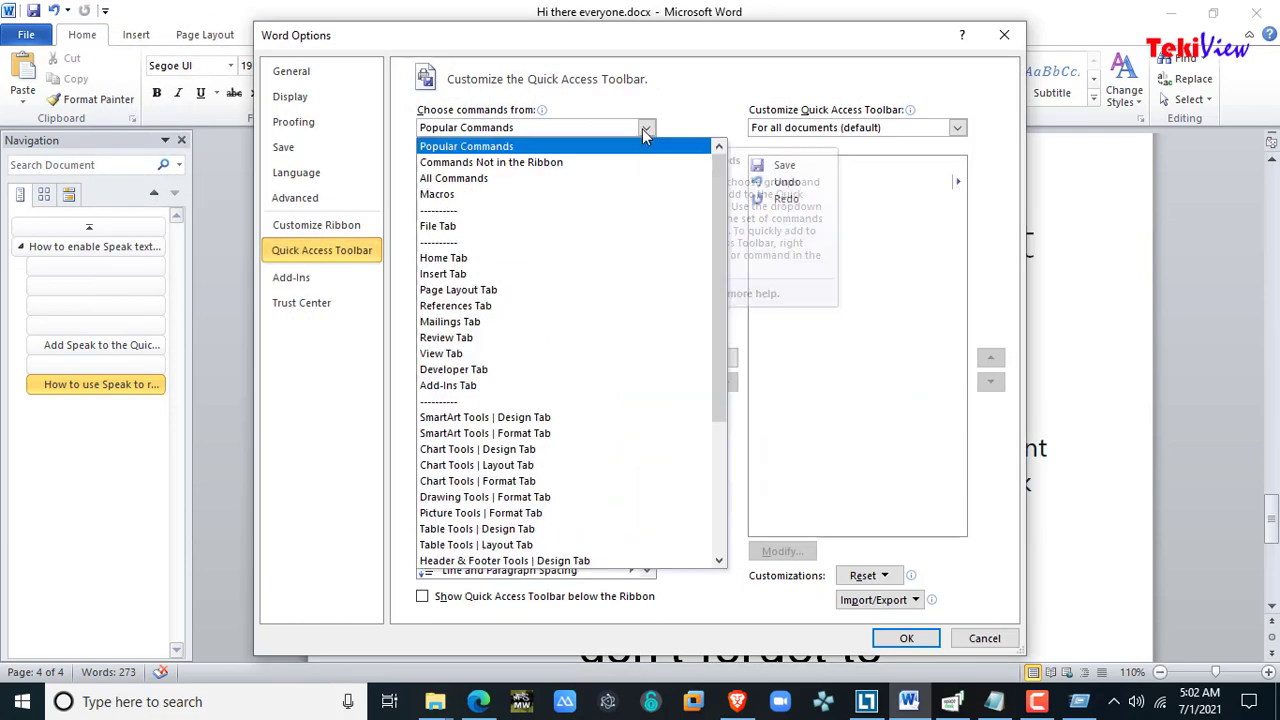
click(486, 184)
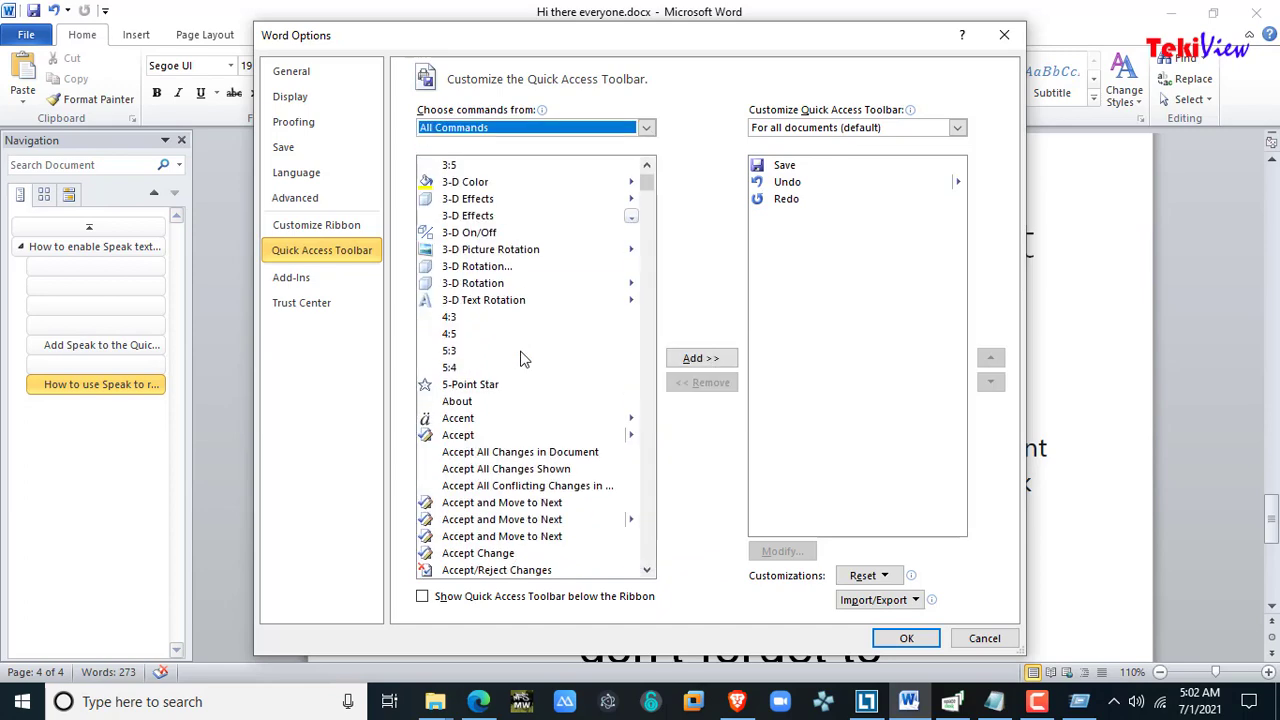
scroll(520, 358, down, 20)
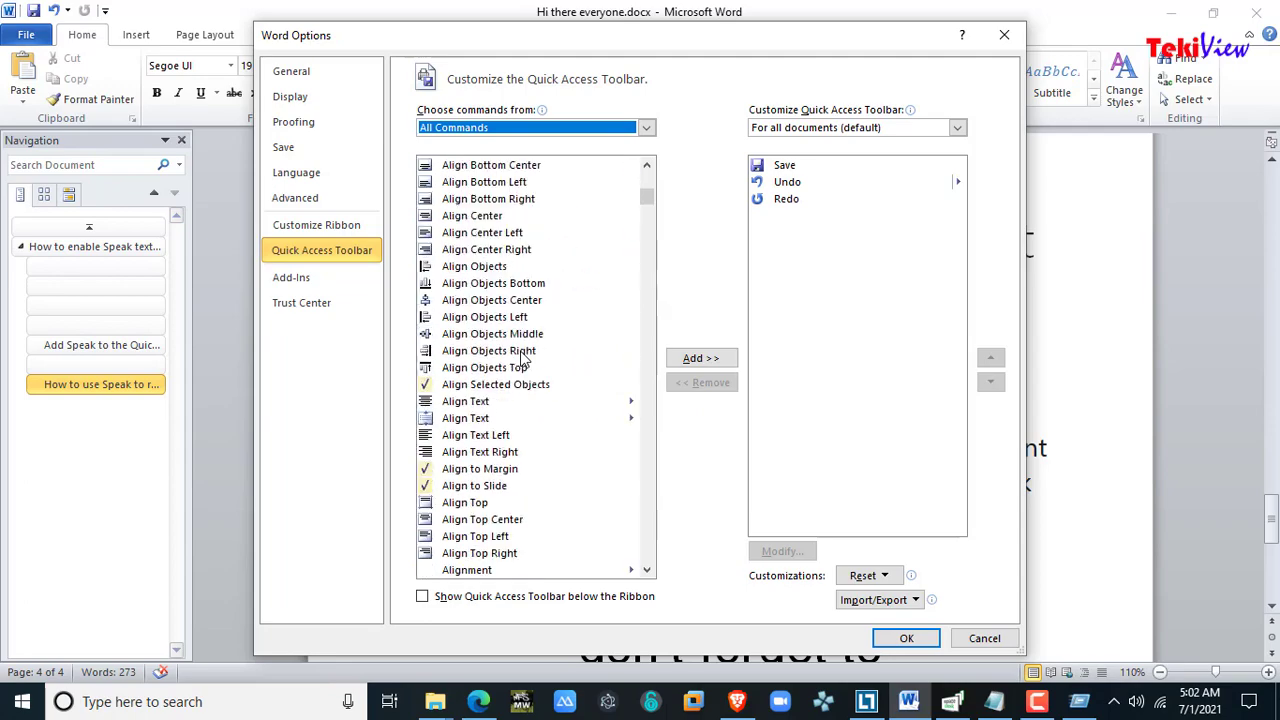
drag(648, 200, 628, 467)
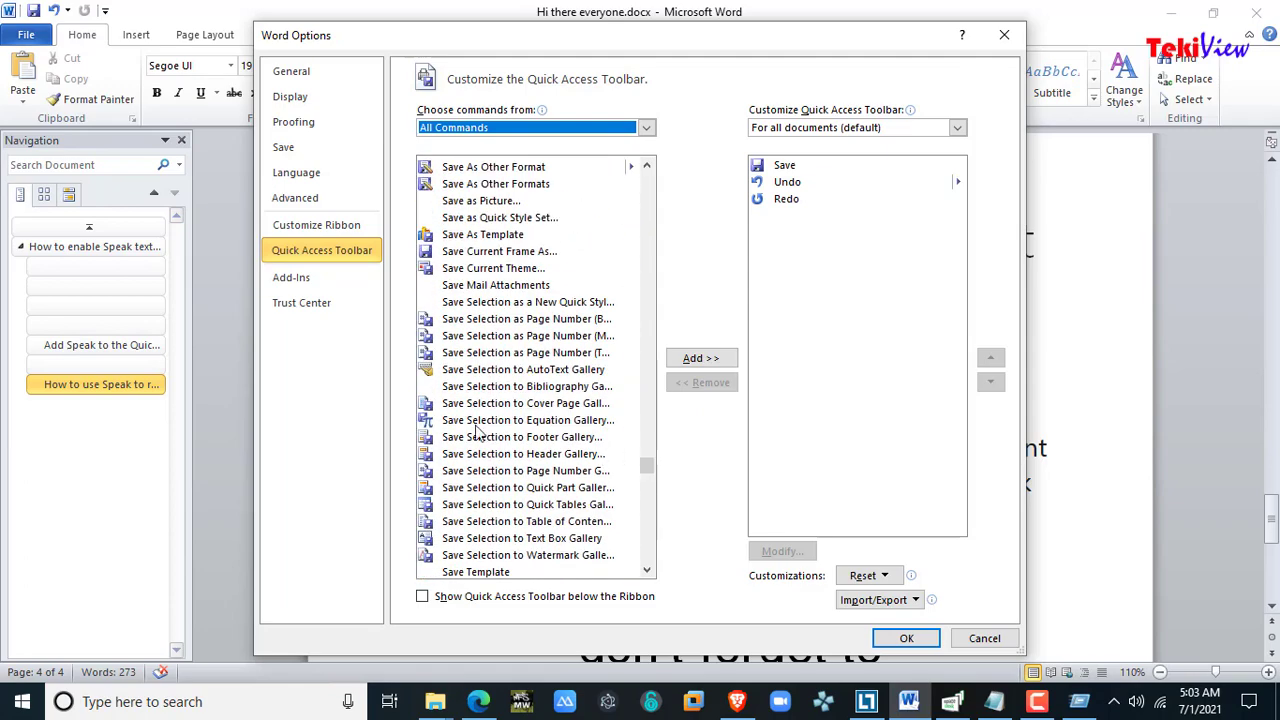
scroll(477, 430, down, 10)
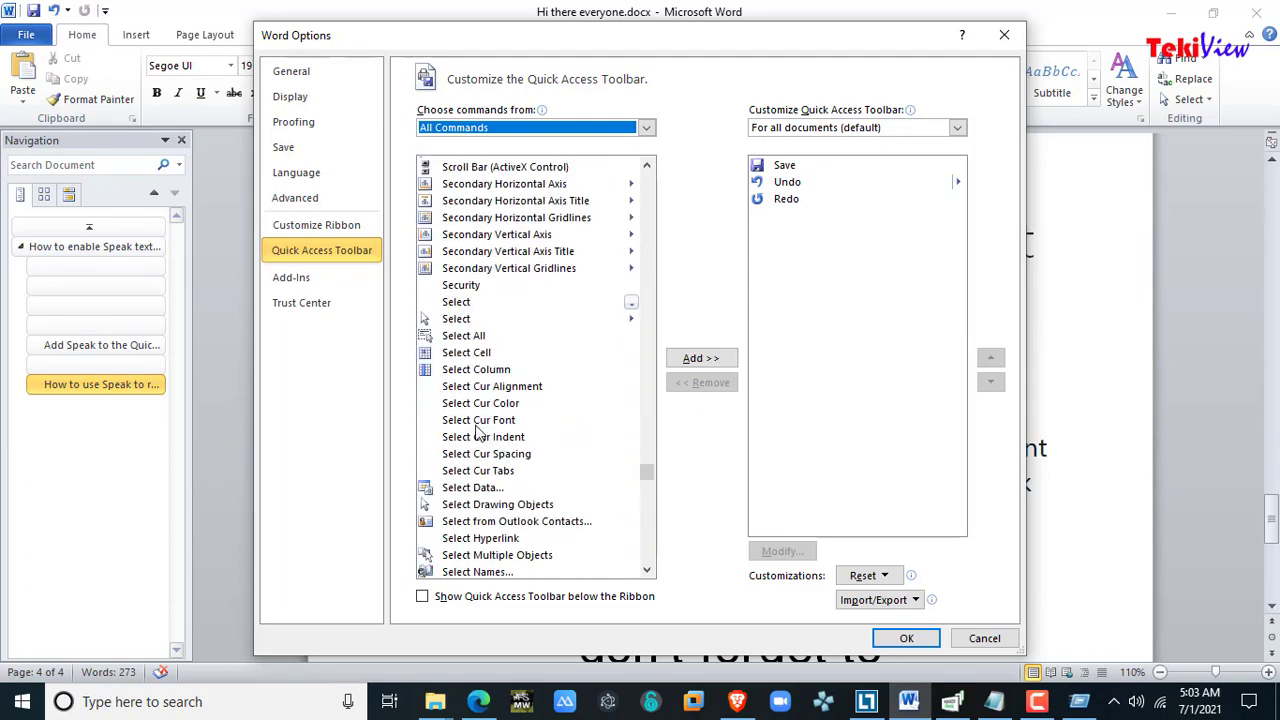
scroll(477, 432, down, 12)
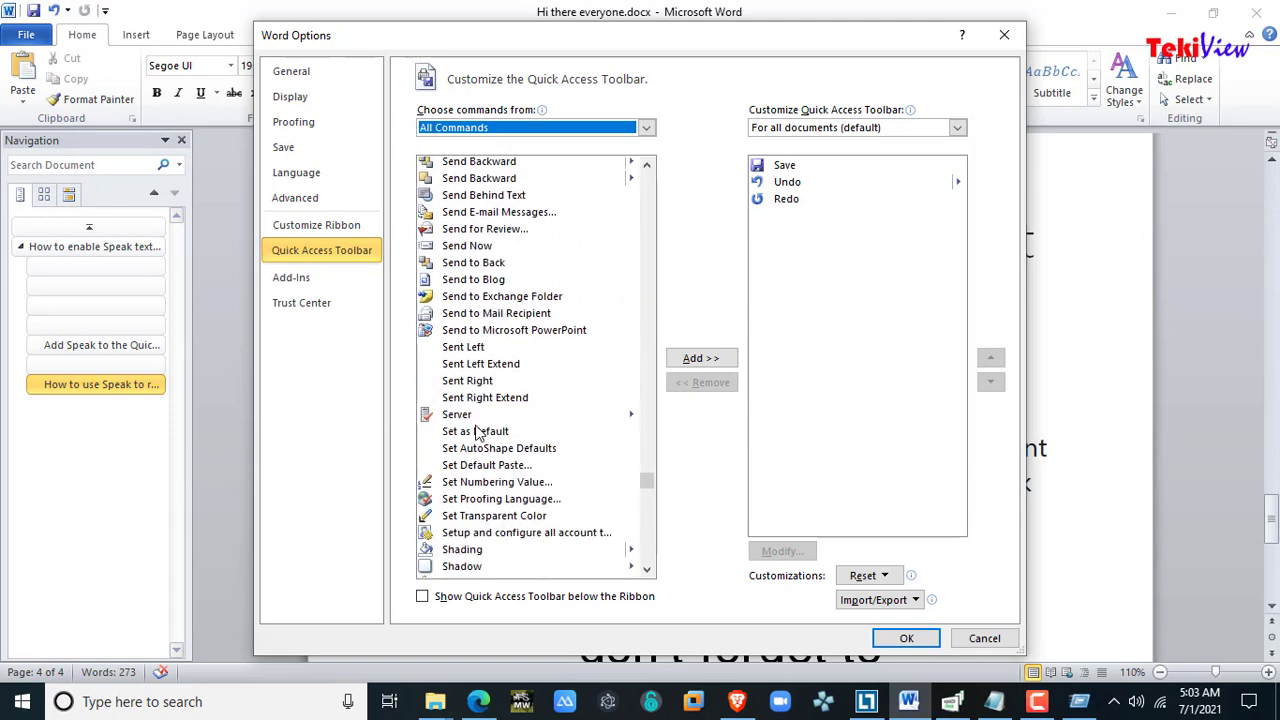
scroll(477, 430, down, 9)
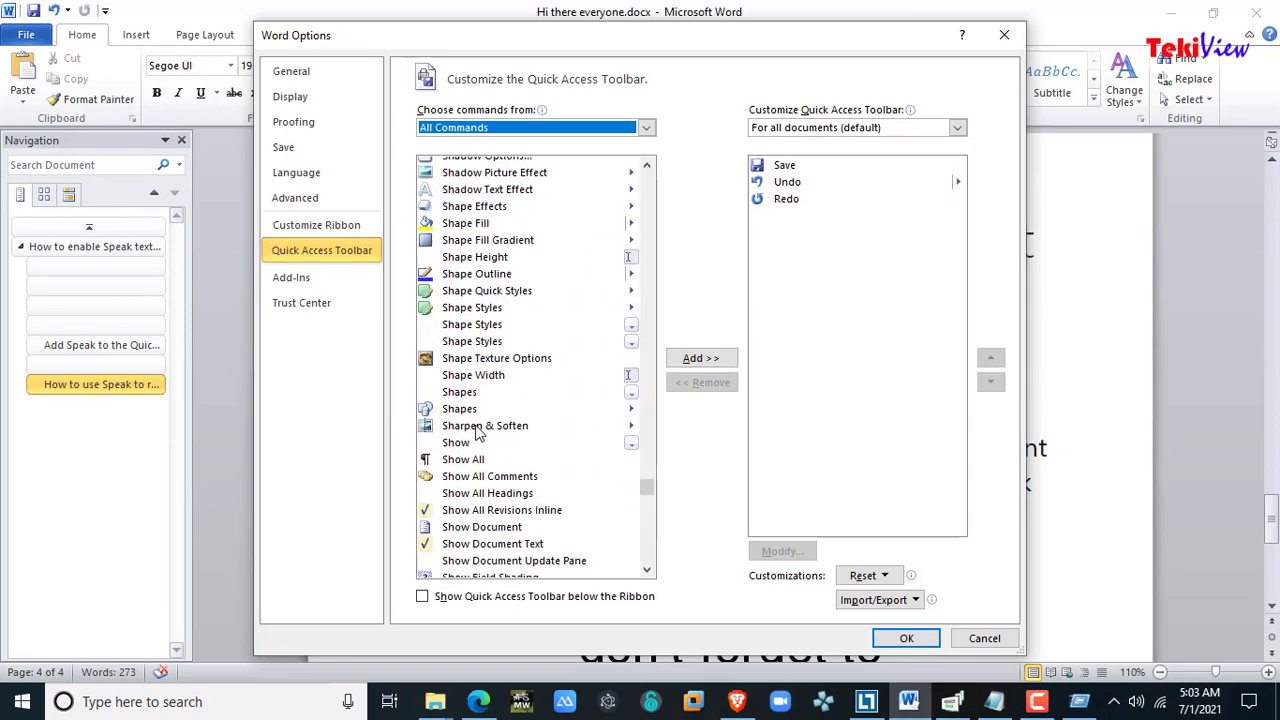
scroll(477, 430, down, 9)
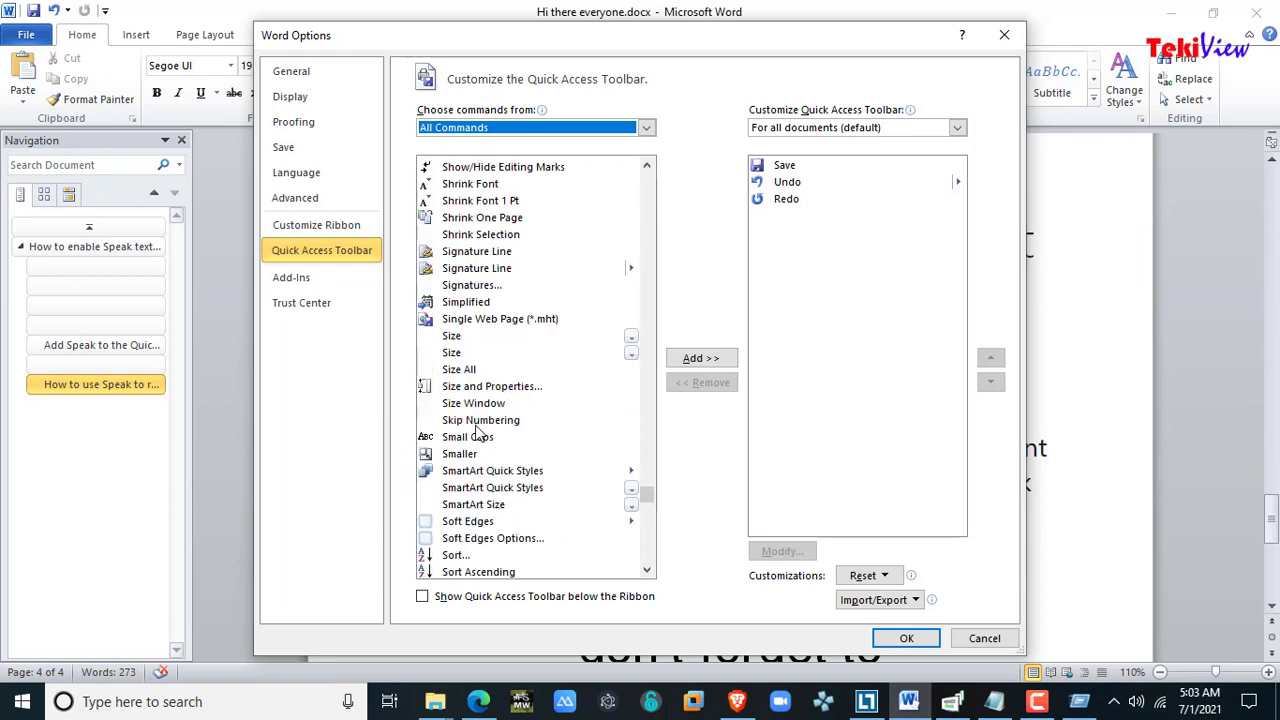
scroll(477, 432, down, 4)
click(478, 448)
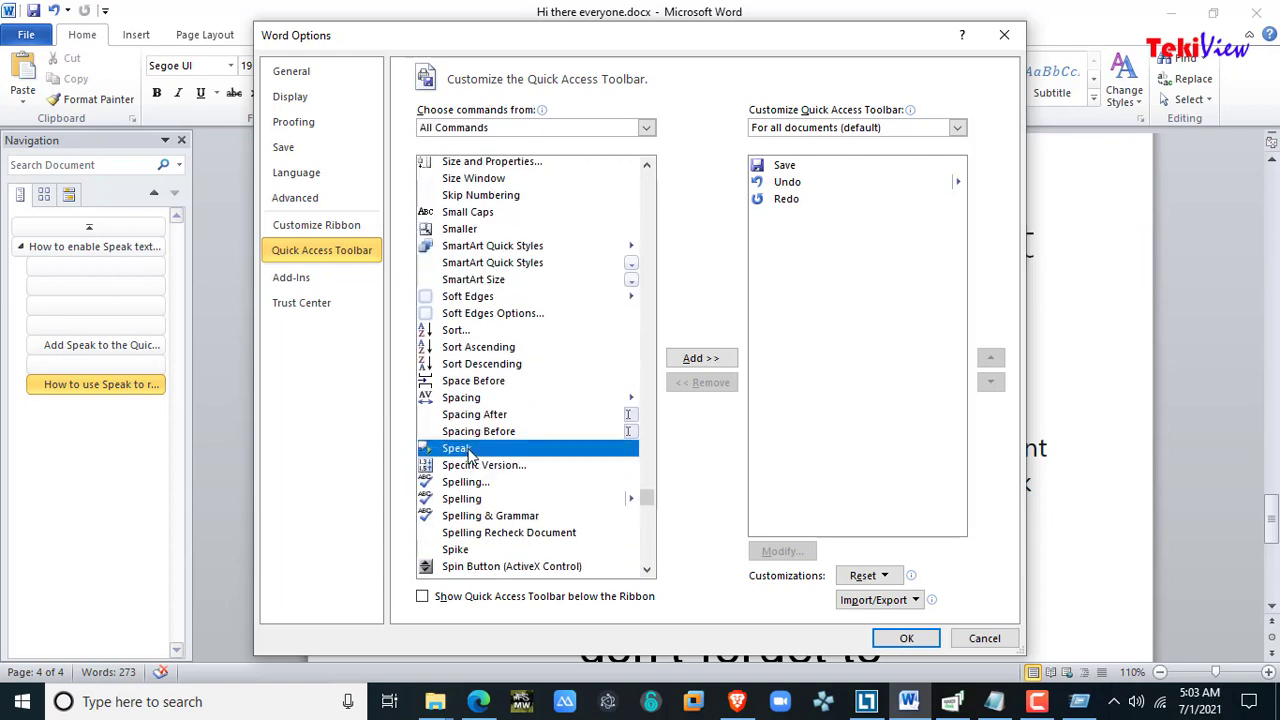
click(688, 366)
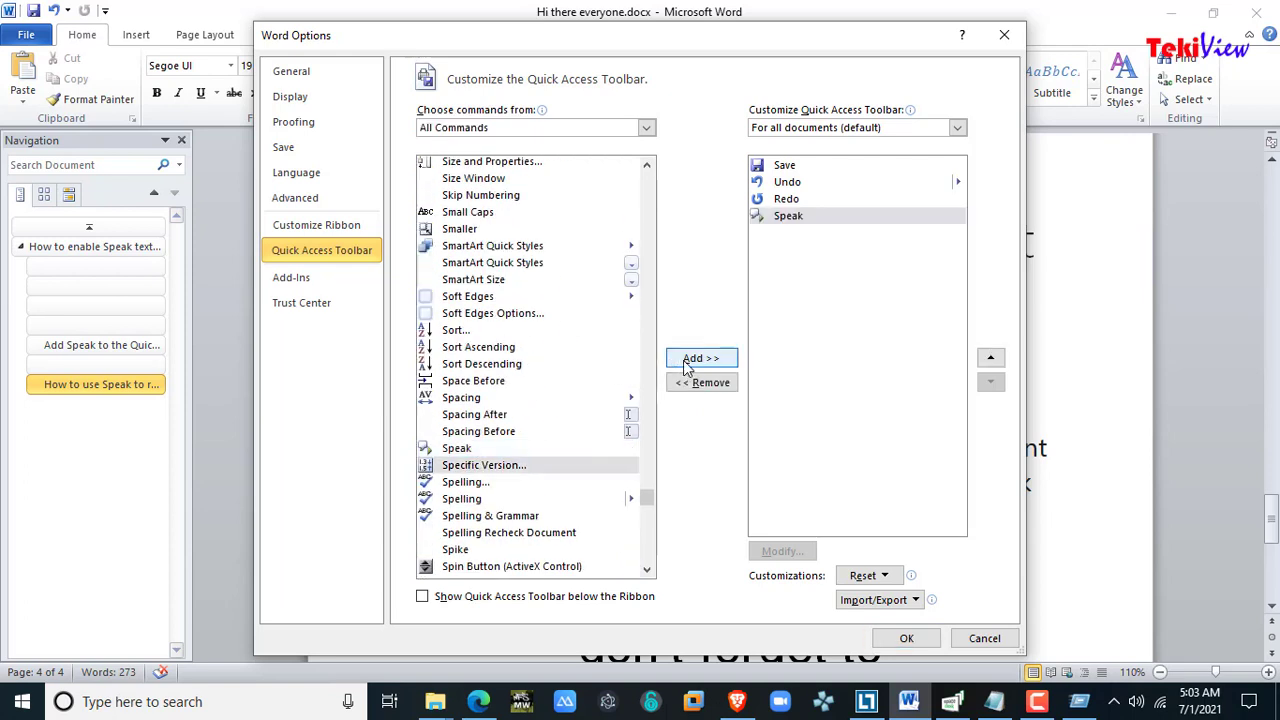
click(916, 634)
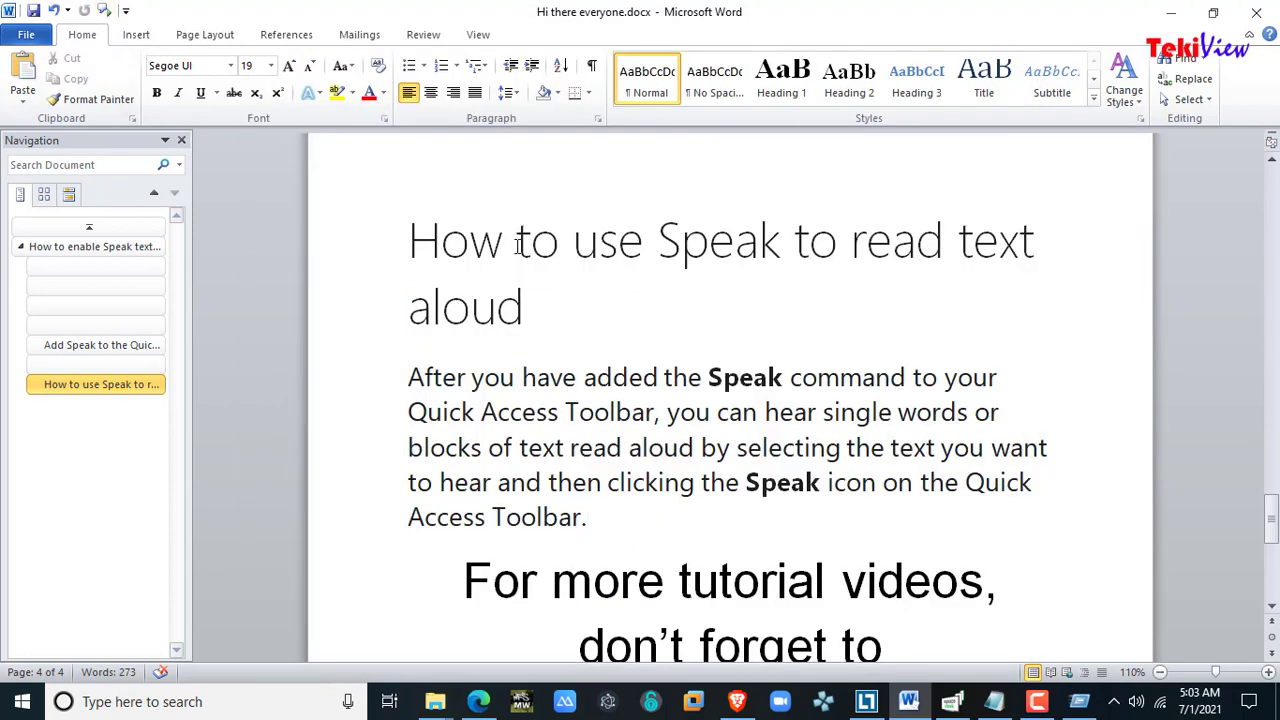
scroll(528, 363, up, 7)
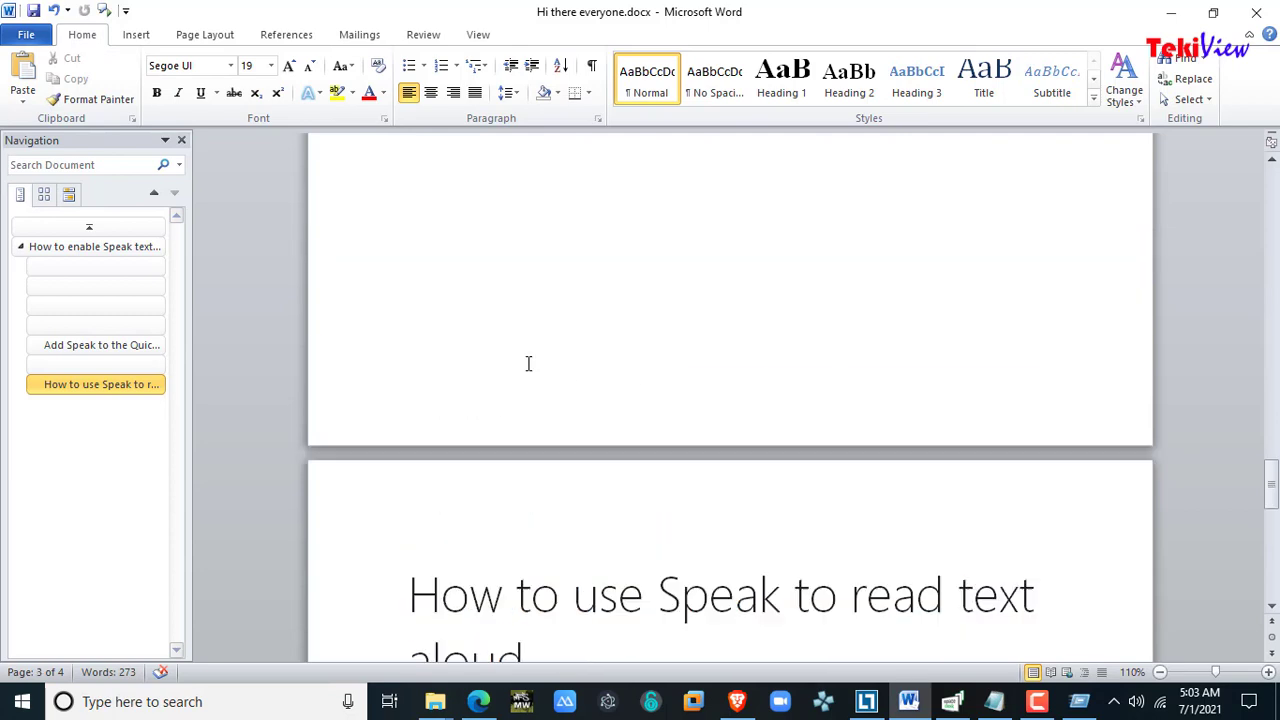
scroll(528, 363, up, 3)
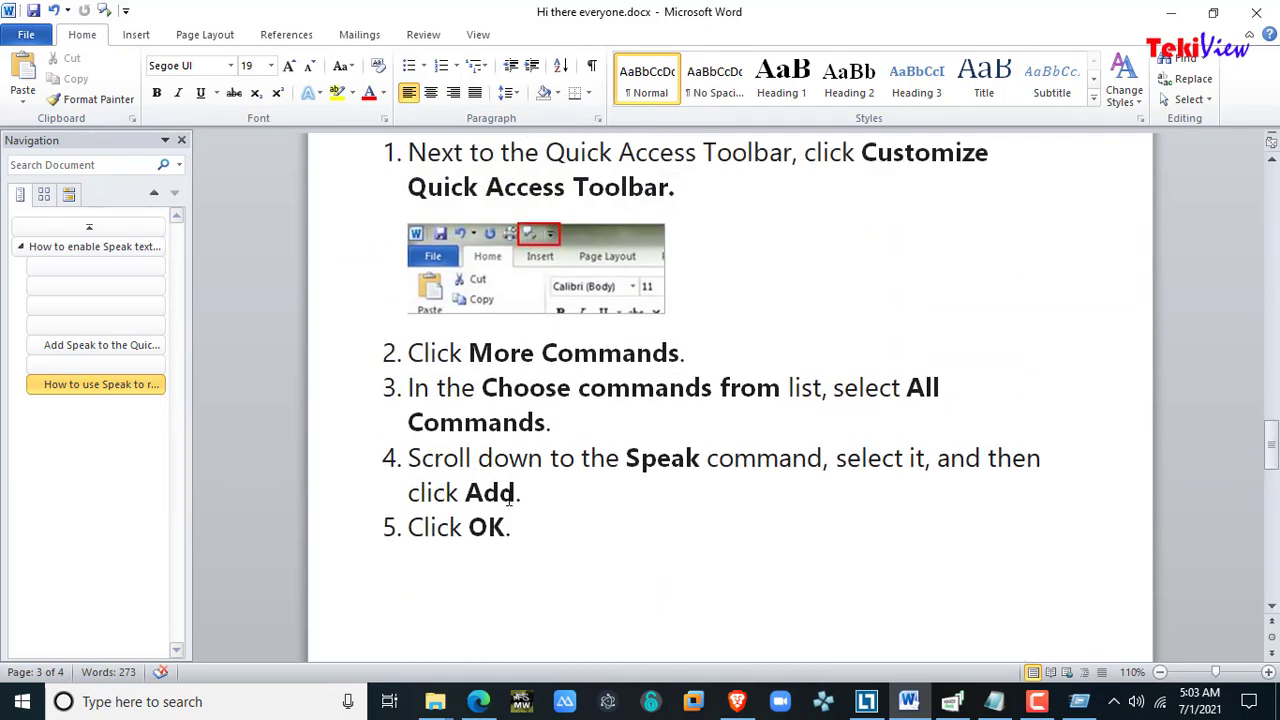
scroll(432, 490, down, 12)
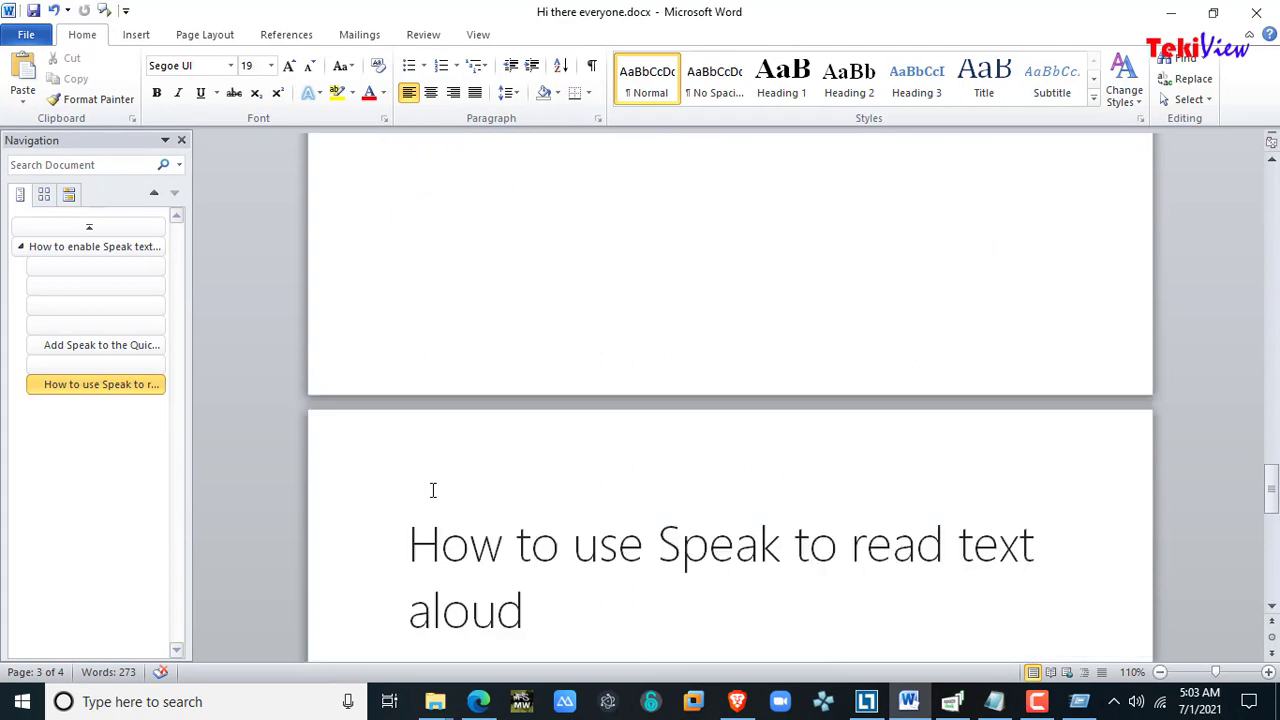
scroll(432, 490, down, 2)
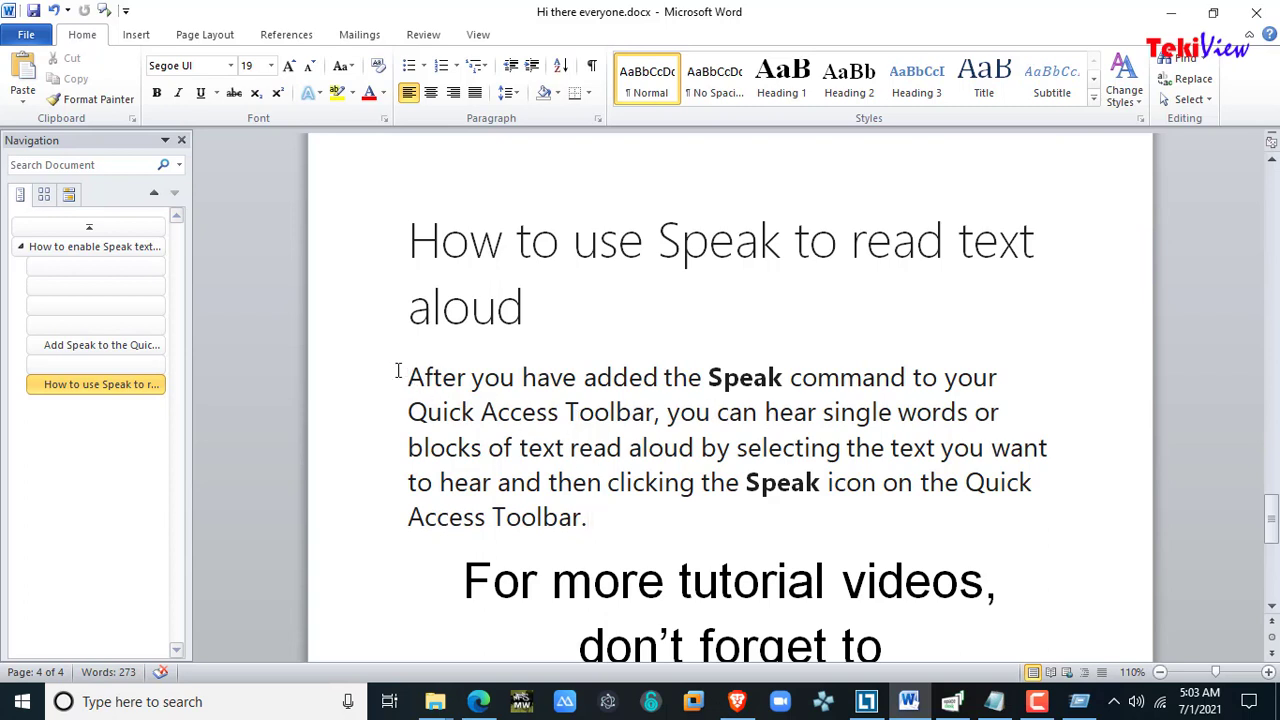
drag(406, 377, 665, 516)
click(105, 11)
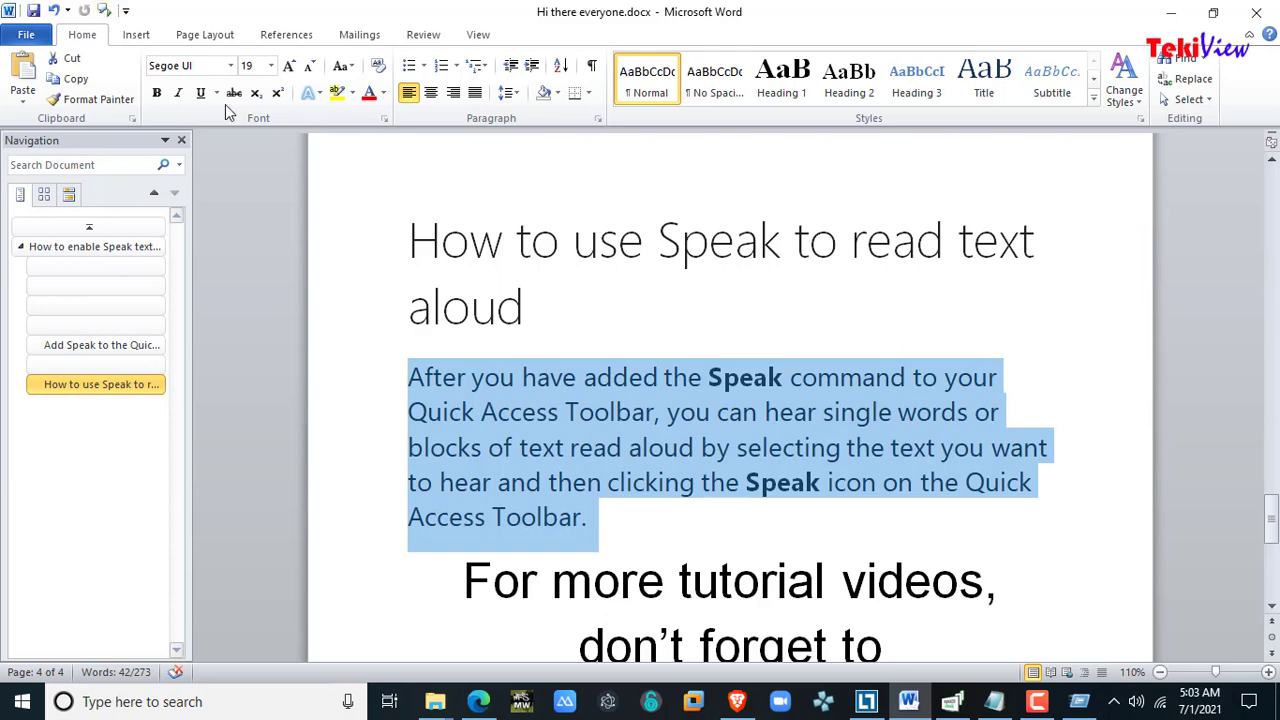
click(632, 538)
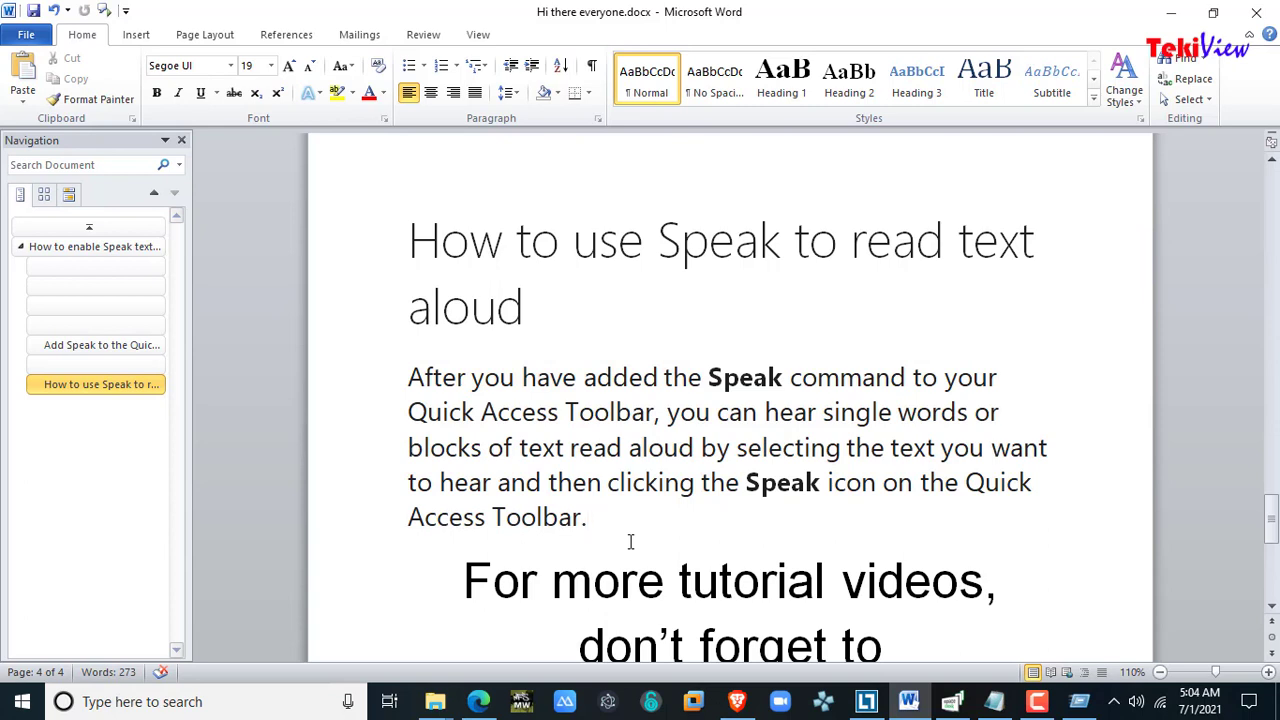
- Type a new line 'Shortcut : Alt + 4' below the Speak paragraph
key(Return)
text(Sh)
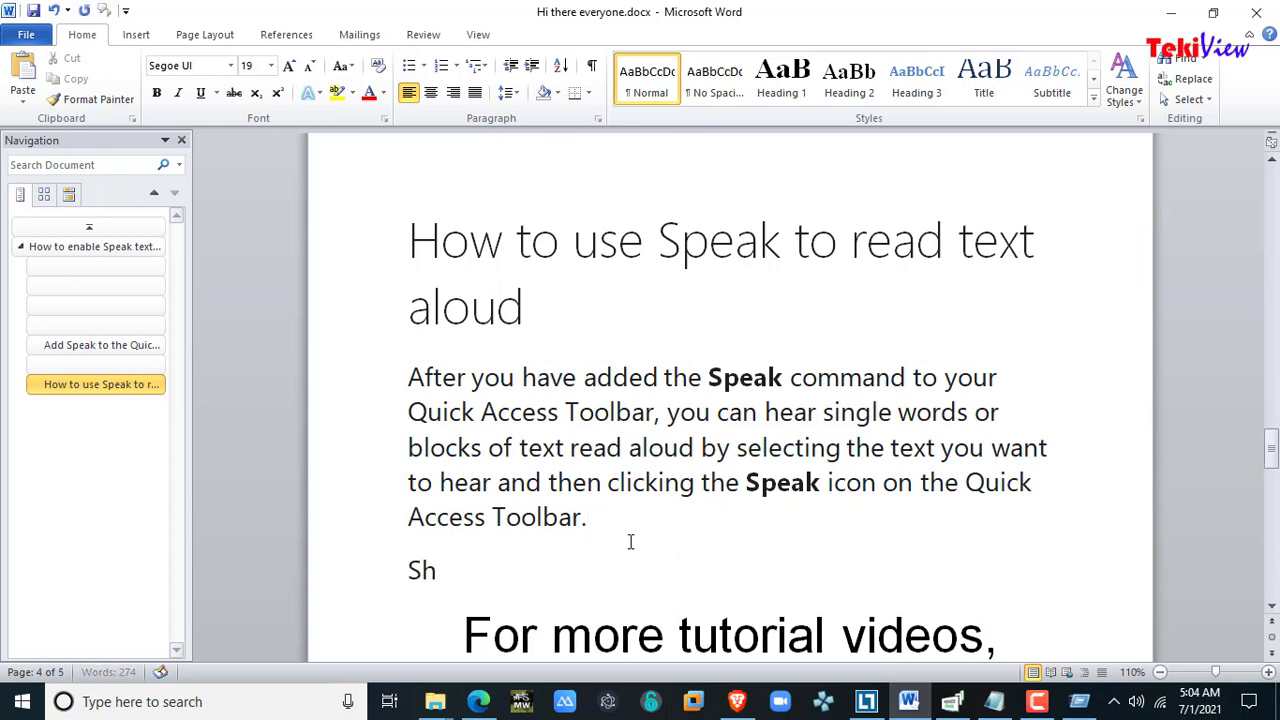
text(ortvut)
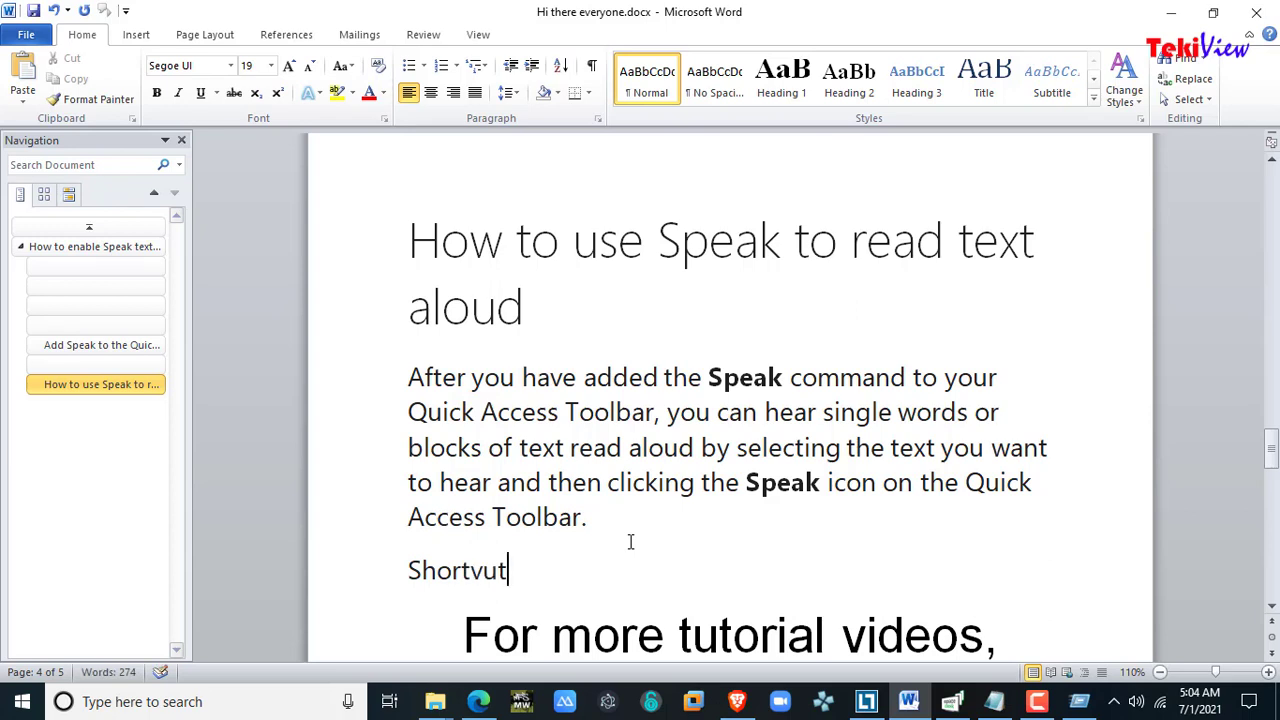
key(BackSpace)
key(BackSpace)
key(BackSpace)
text(cut : Alt + 4)
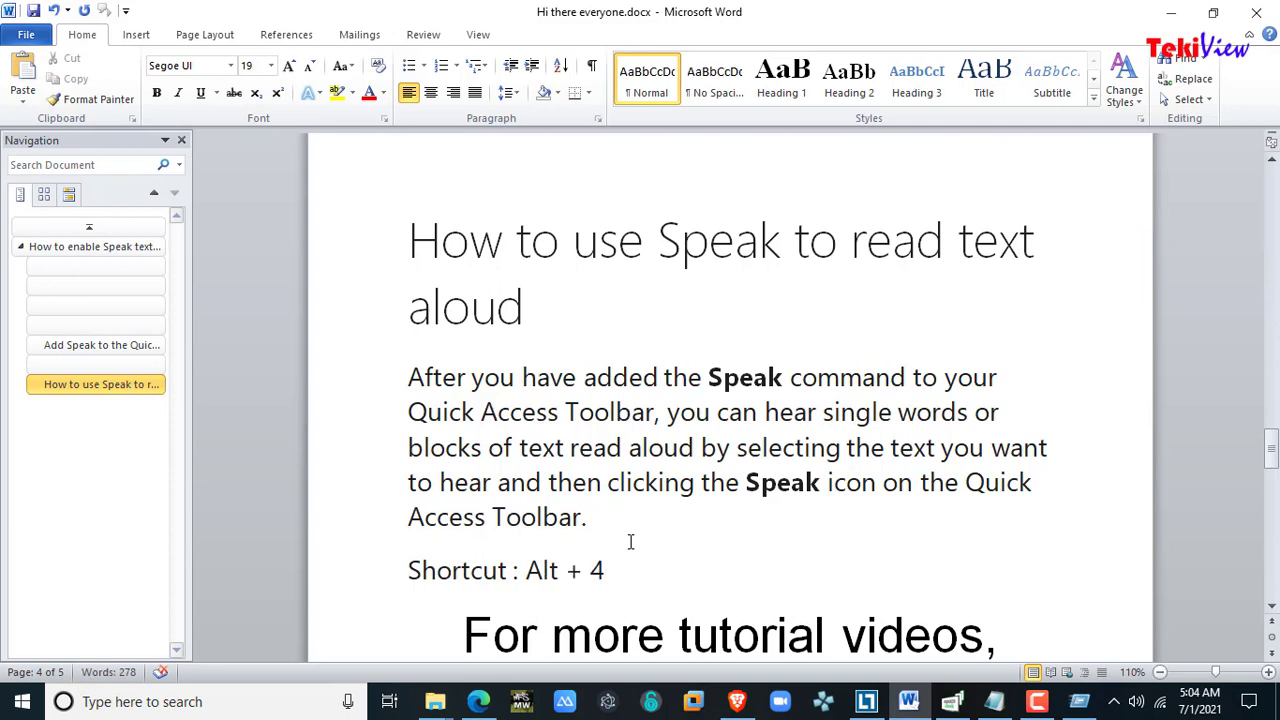
- Select the shortcut line and have it read aloud with Alt+4
drag(619, 575, 405, 575)
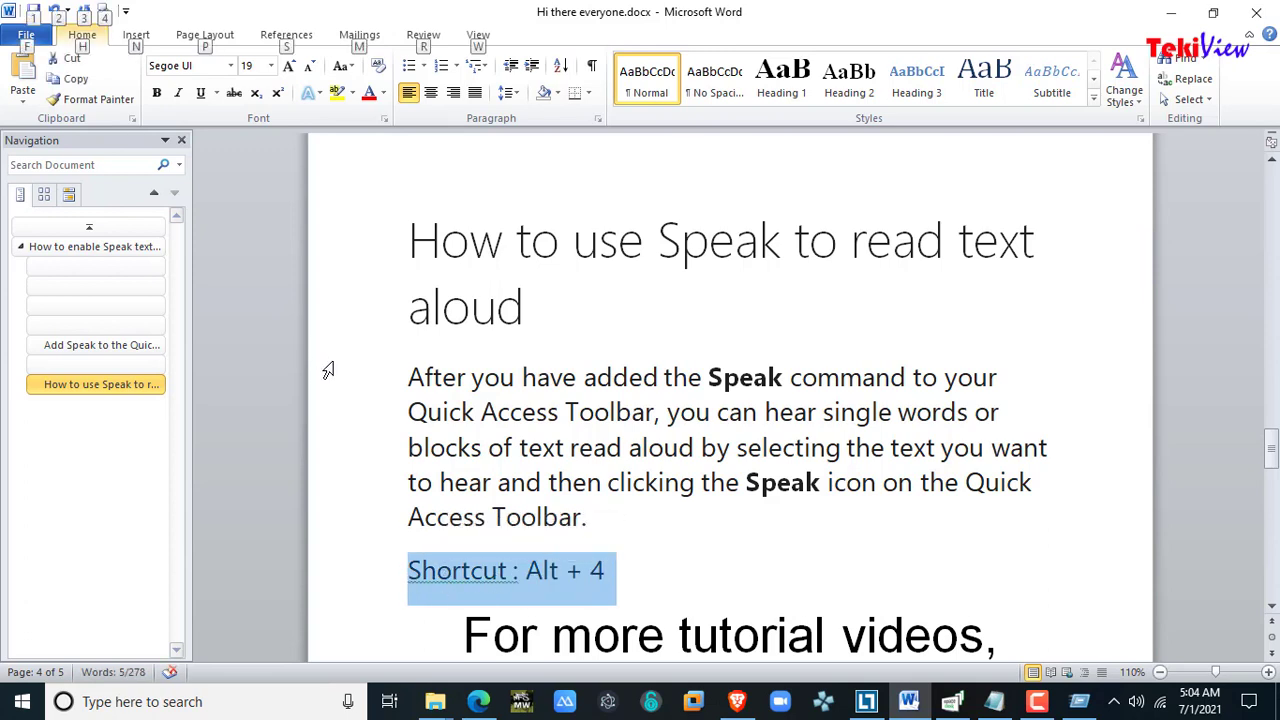
key(alt+4)
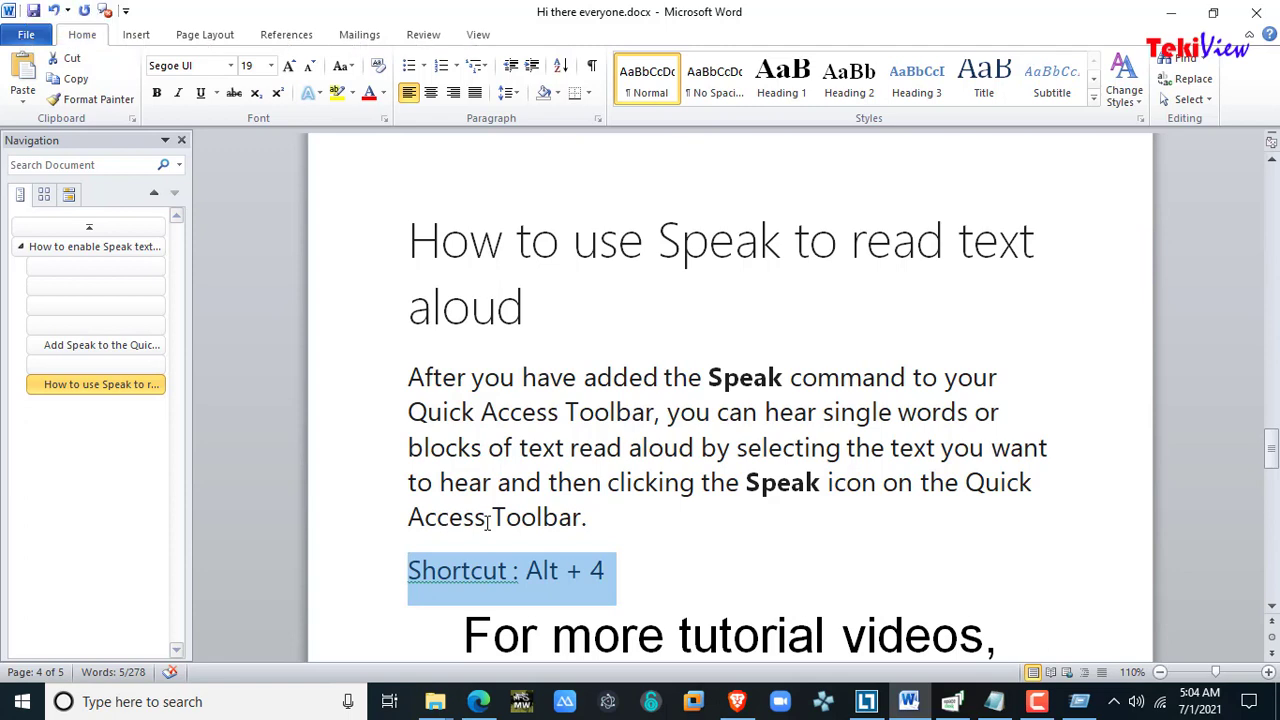
click(640, 572)
scroll(623, 568, down, 1)
drag(462, 537, 903, 554)
scroll(903, 554, up, 5)
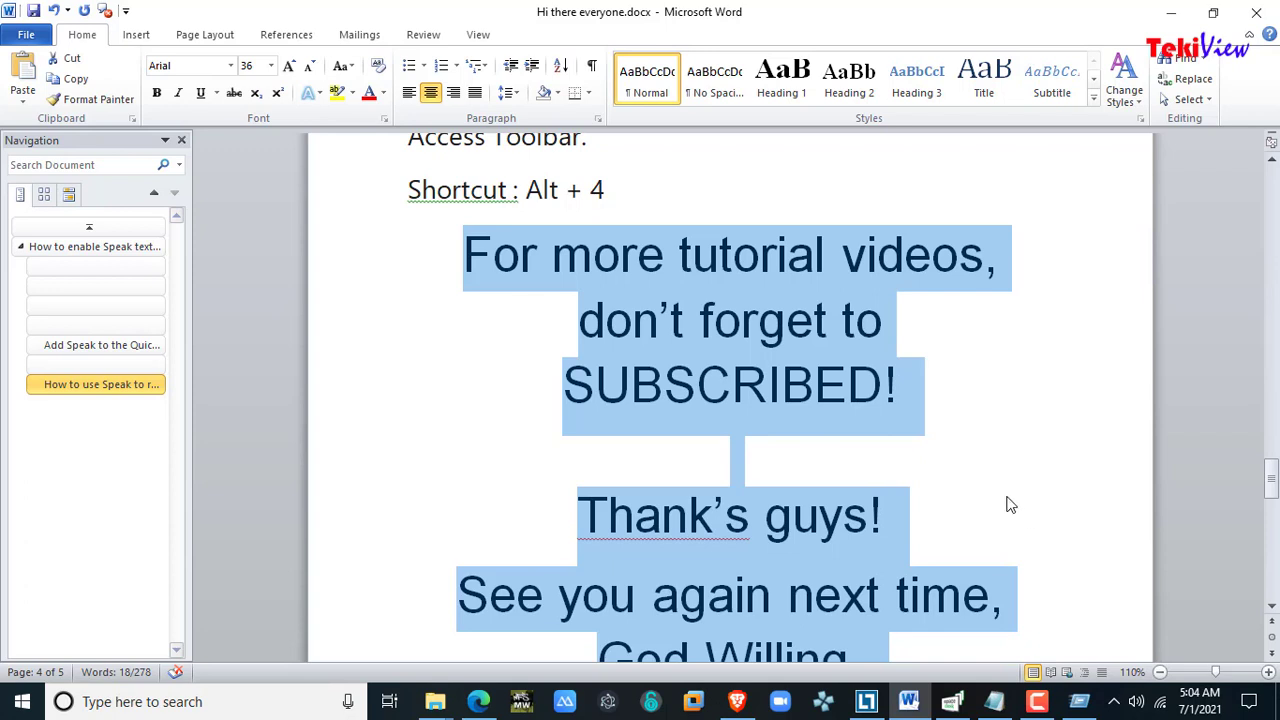
scroll(967, 487, down, 1)
scroll(967, 487, down, 2)
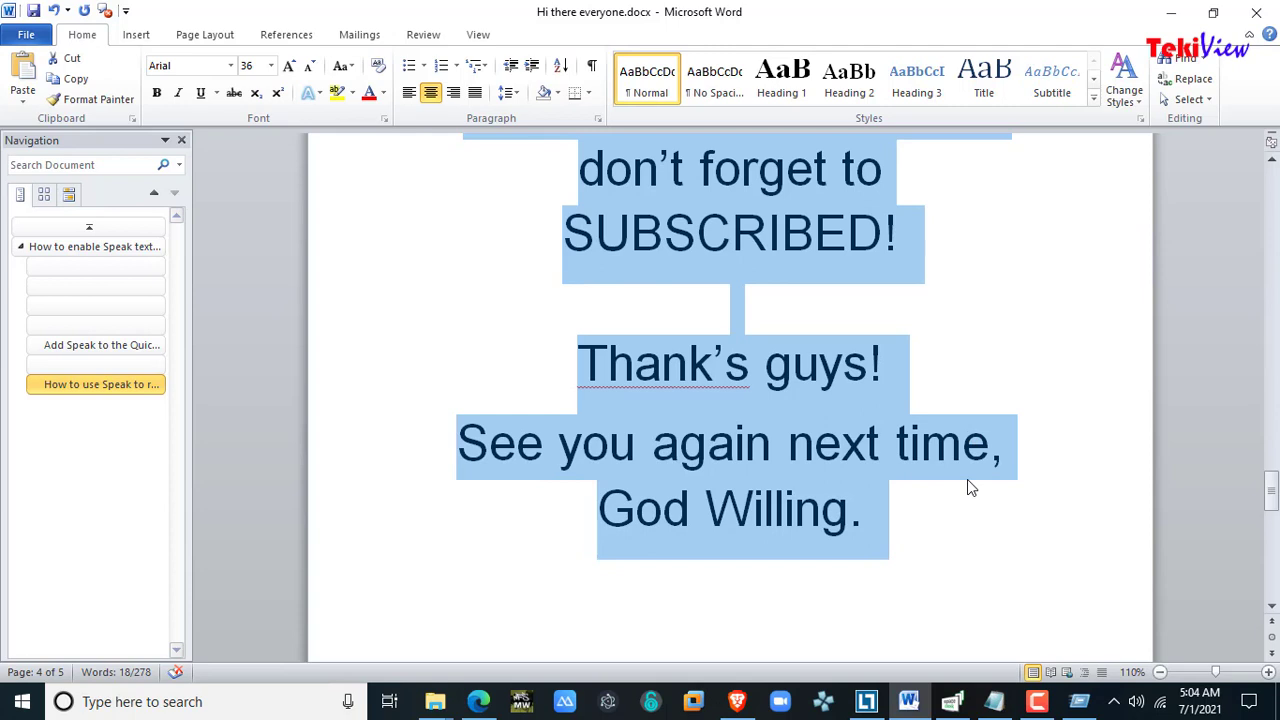
scroll(967, 479, down, 9)
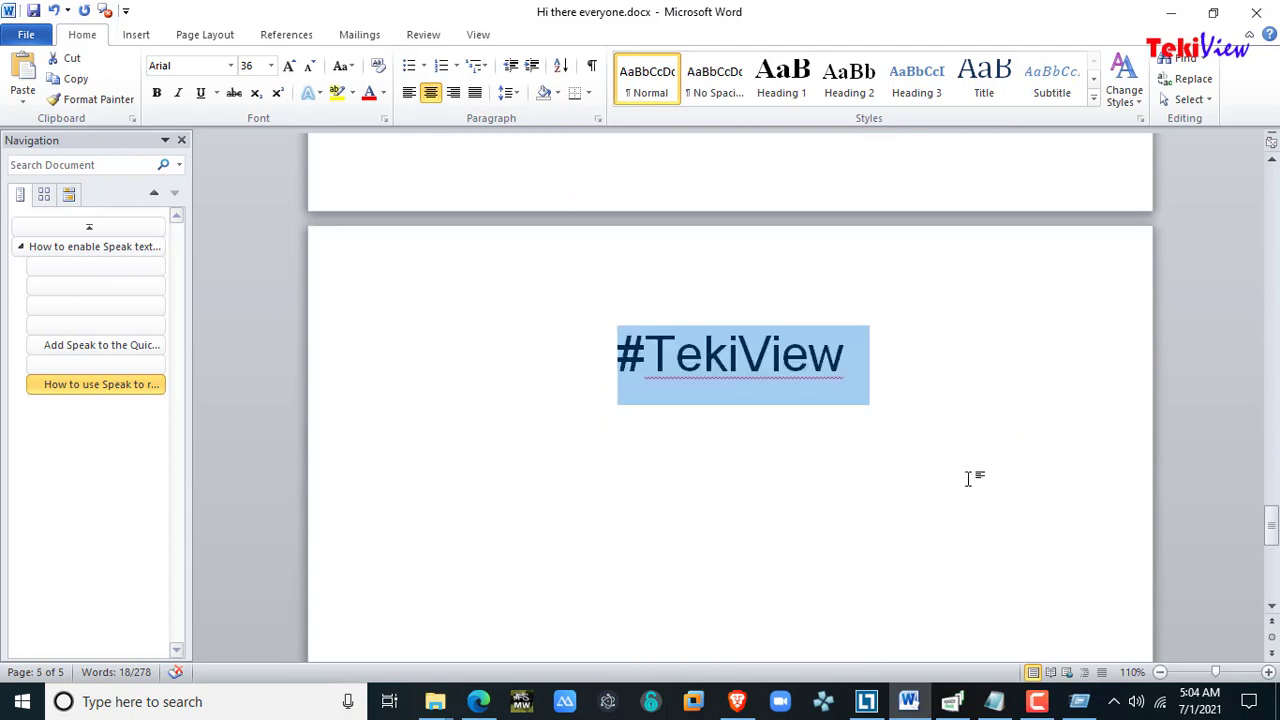